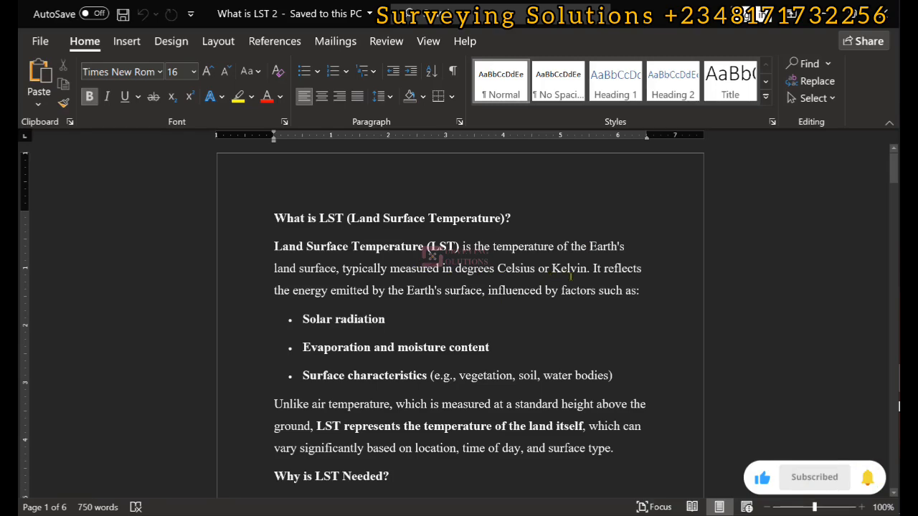
Step: Read through the LST document, from the definition and the general procedure to the Step 2 TOA radiance formula
scroll(427, 314, down, 10)
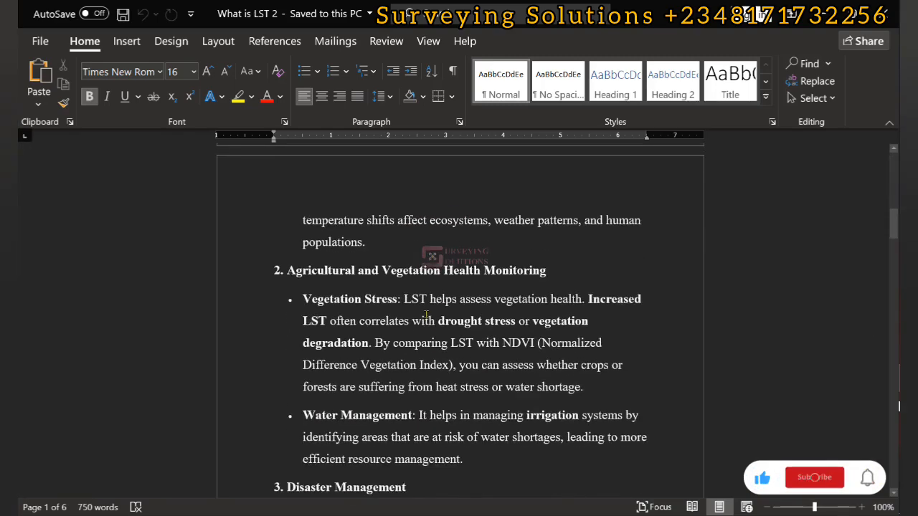
scroll(426, 314, down, 10)
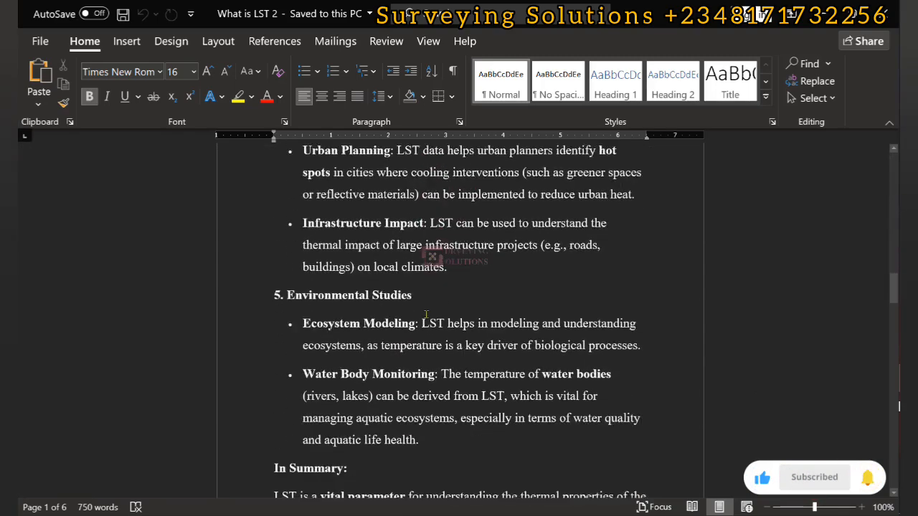
scroll(426, 314, down, 10)
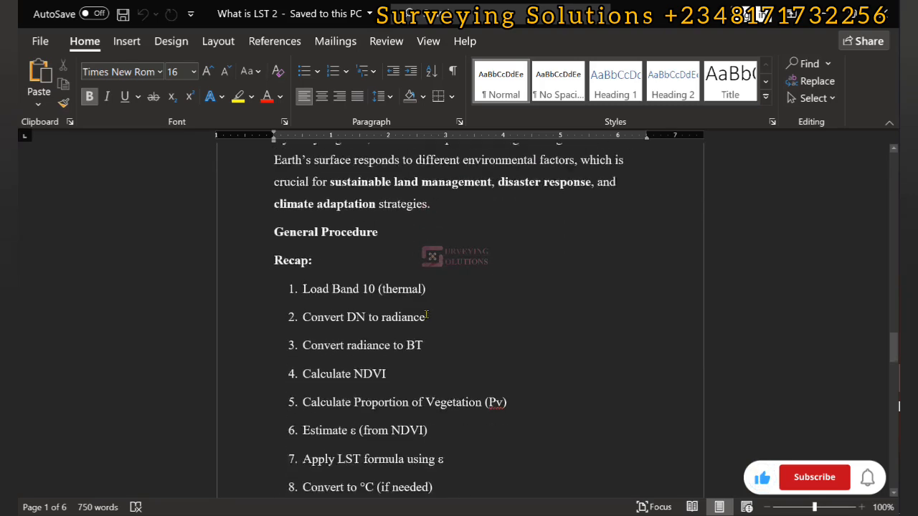
scroll(426, 314, down, 1)
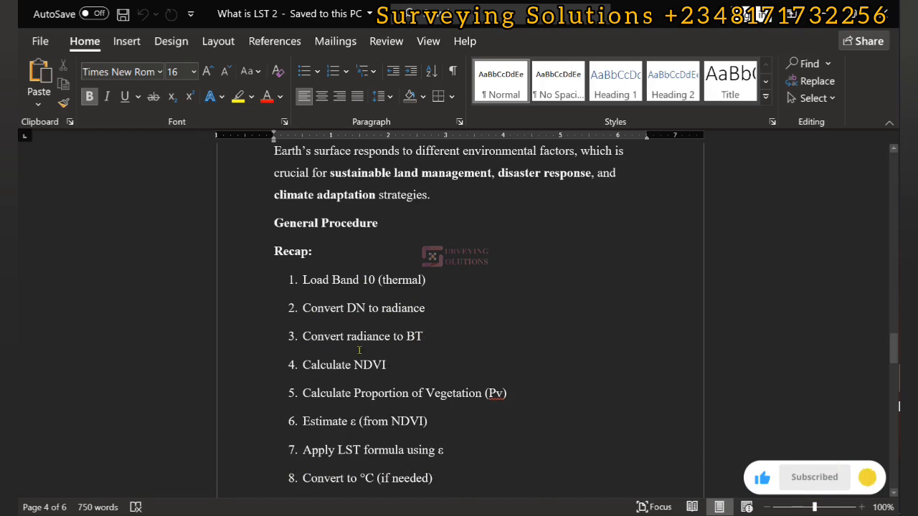
scroll(335, 359, down, 2)
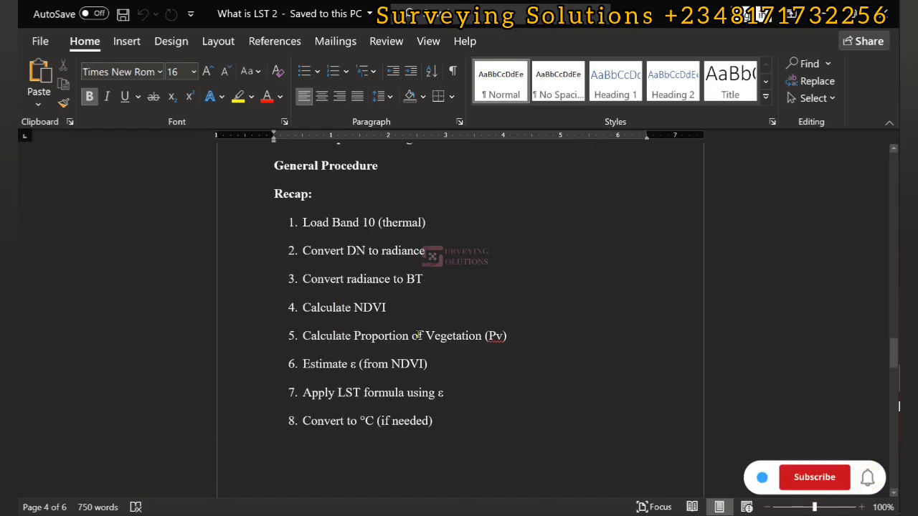
scroll(418, 335, down, 10)
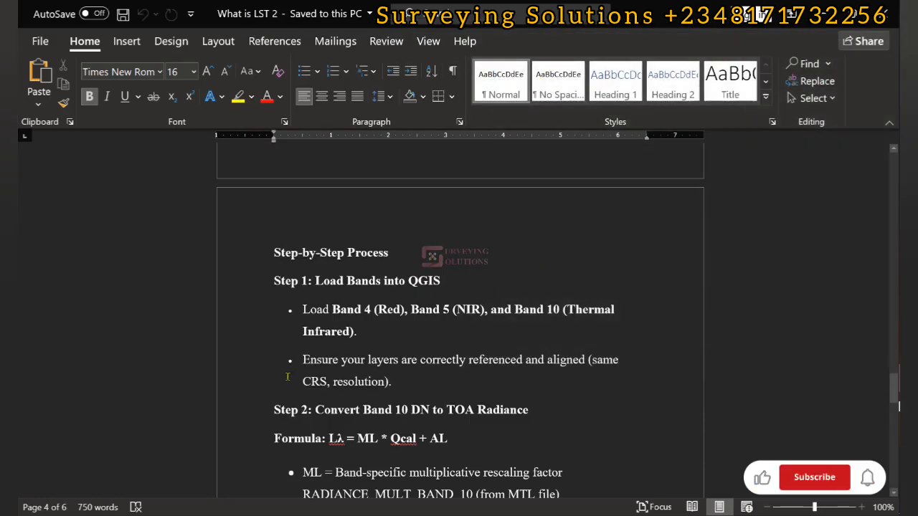
scroll(298, 376, down, 2)
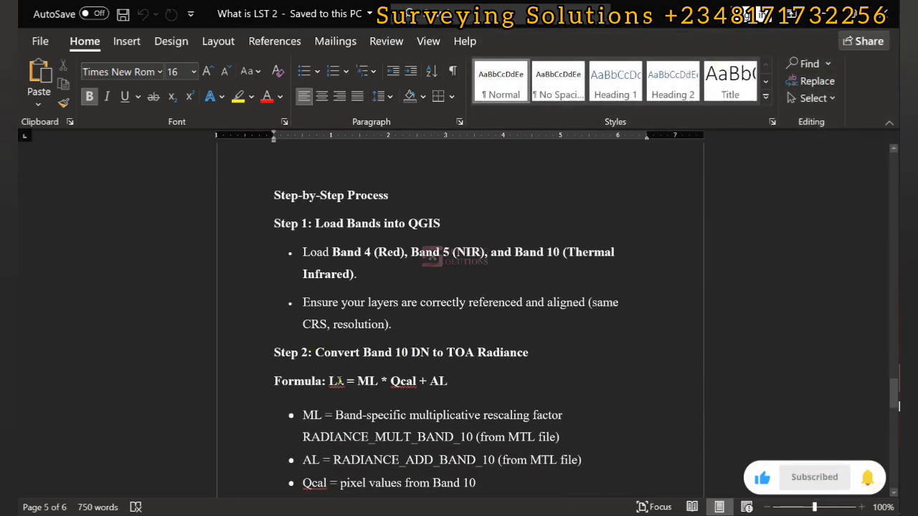
scroll(365, 301, down, 2)
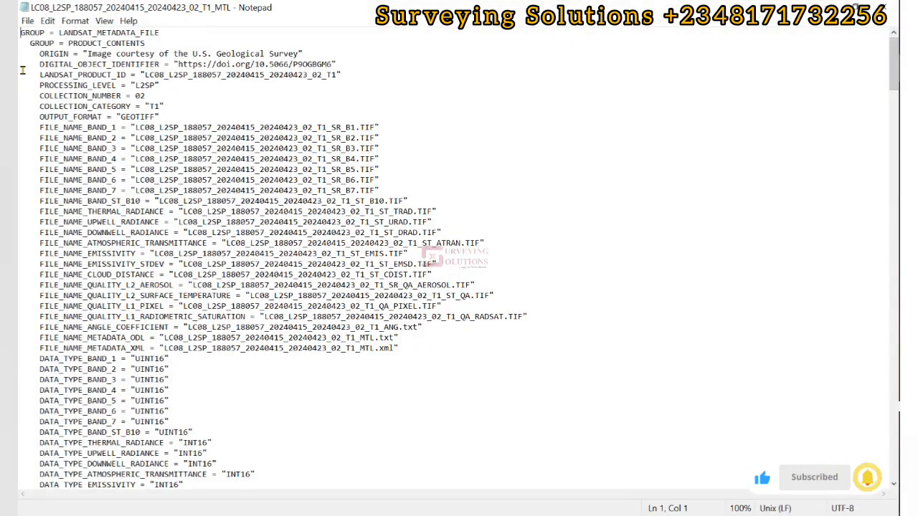
Step: In the MTL metadata file in Notepad, write 0.0003420 beside RADIANCE_MULT_BAND_10, copy that number and remove it from the line
scroll(254, 241, down, 7)
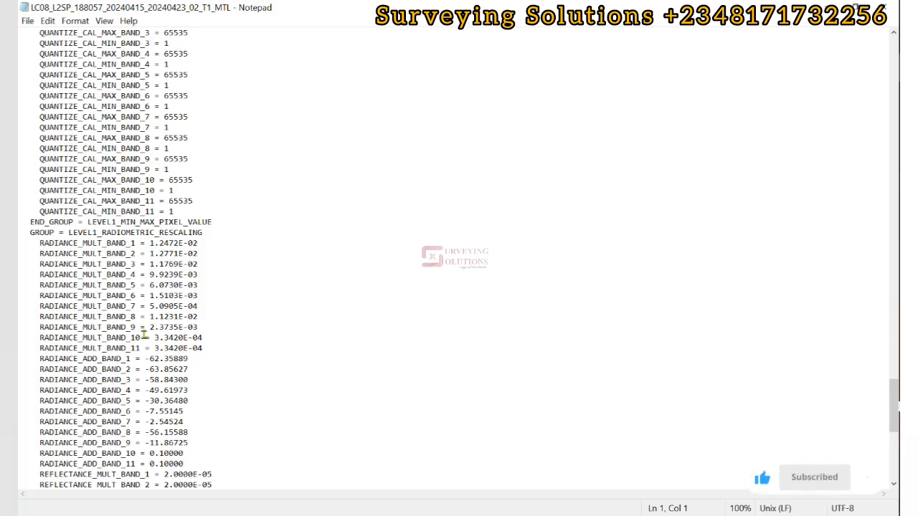
drag(40, 337, 205, 339)
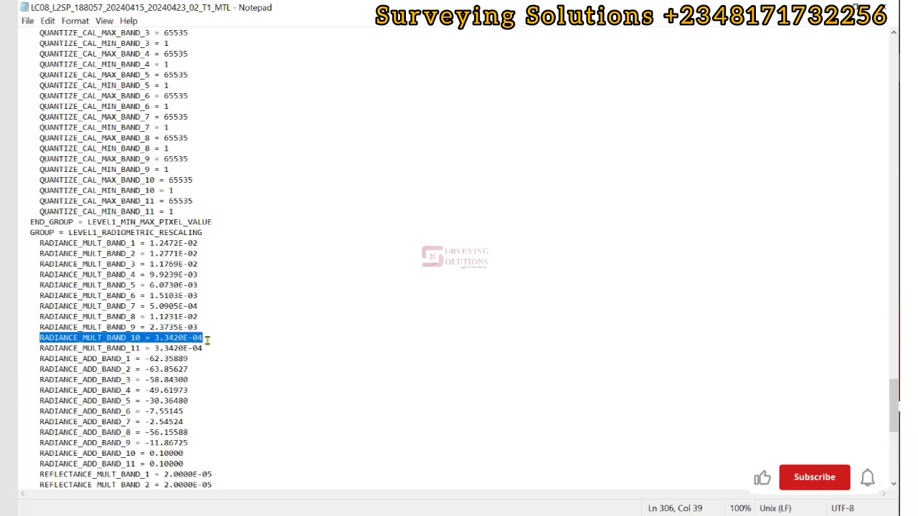
click(214, 338)
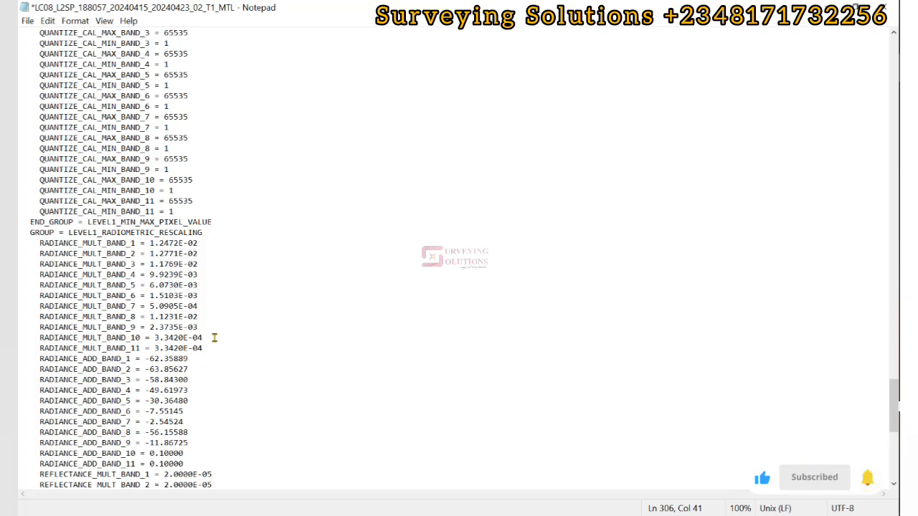
text(3.)
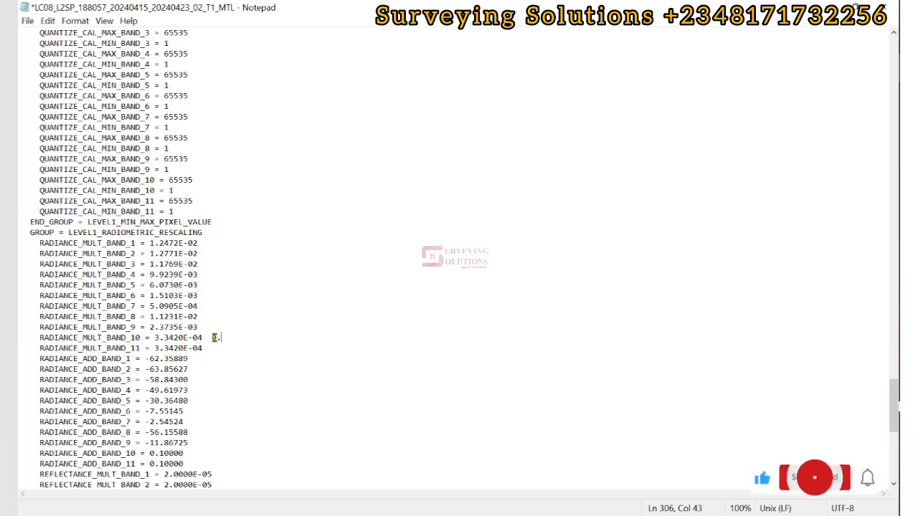
text(000)
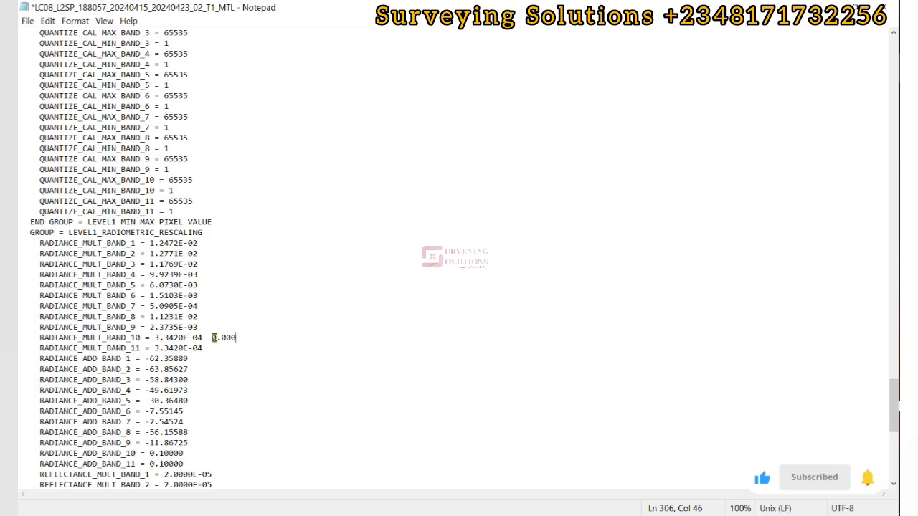
text(3420)
drag(211, 338, 259, 337)
key(ctrl+c)
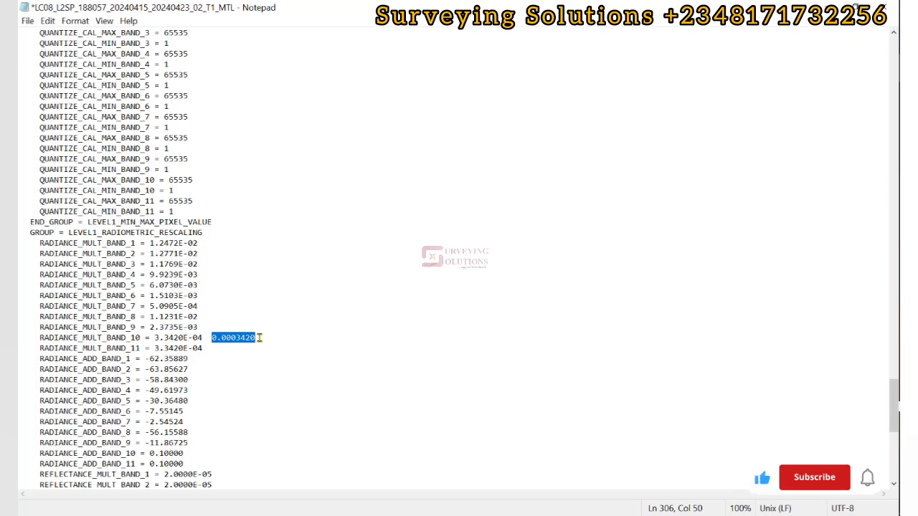
key(BackSpace)
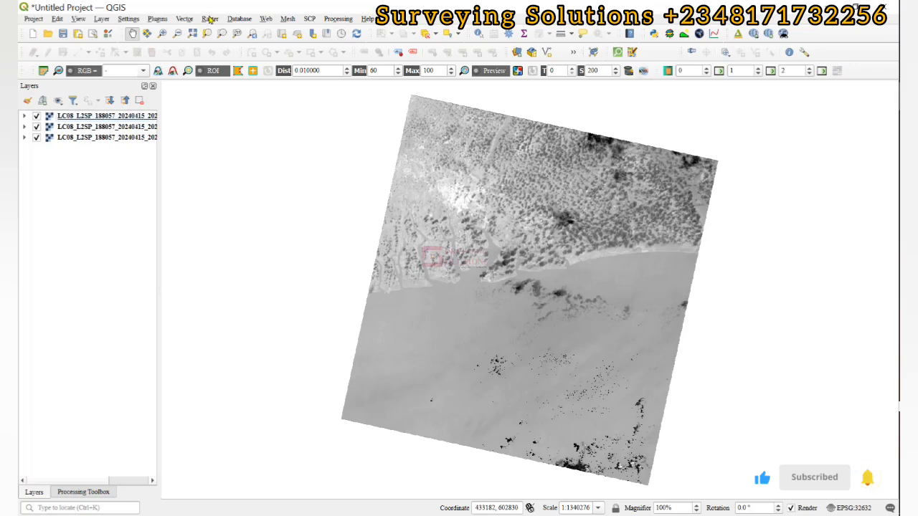
Step: In QGIS, start a Raster Calculator expression with the copied 0.0003420 multiplied by the ST_B10@1 band, followed by a plus sign
click(210, 20)
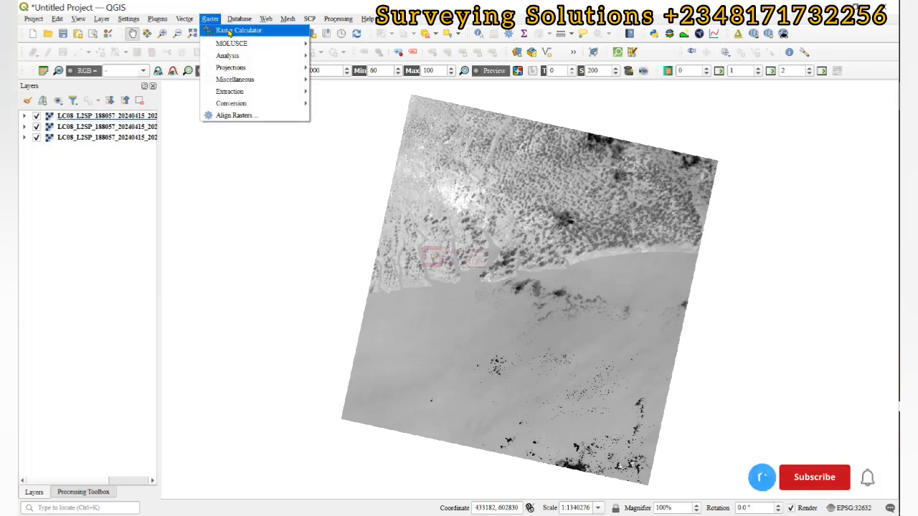
click(237, 29)
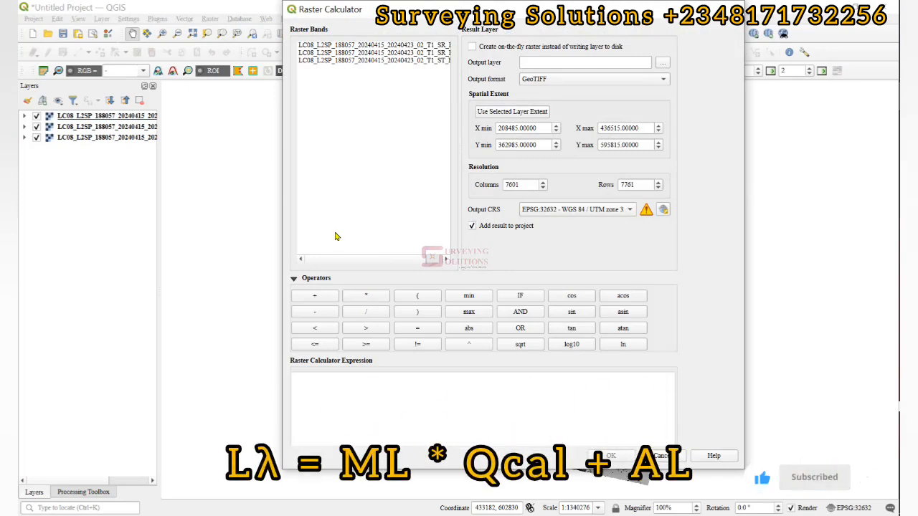
right_click(314, 389)
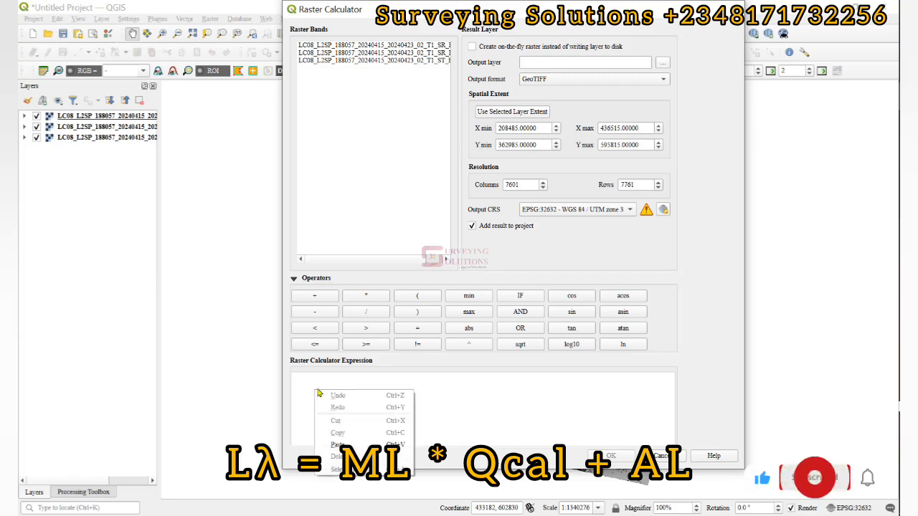
click(337, 445)
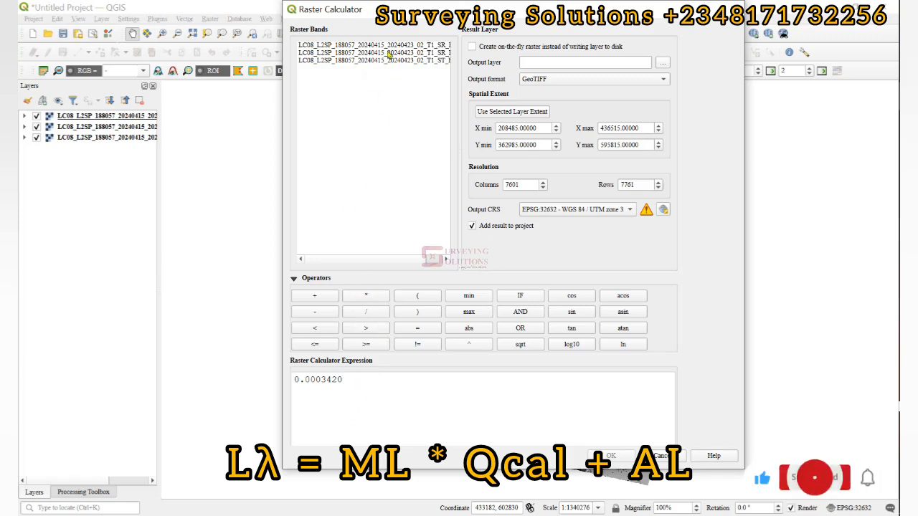
drag(456, 108, 480, 107)
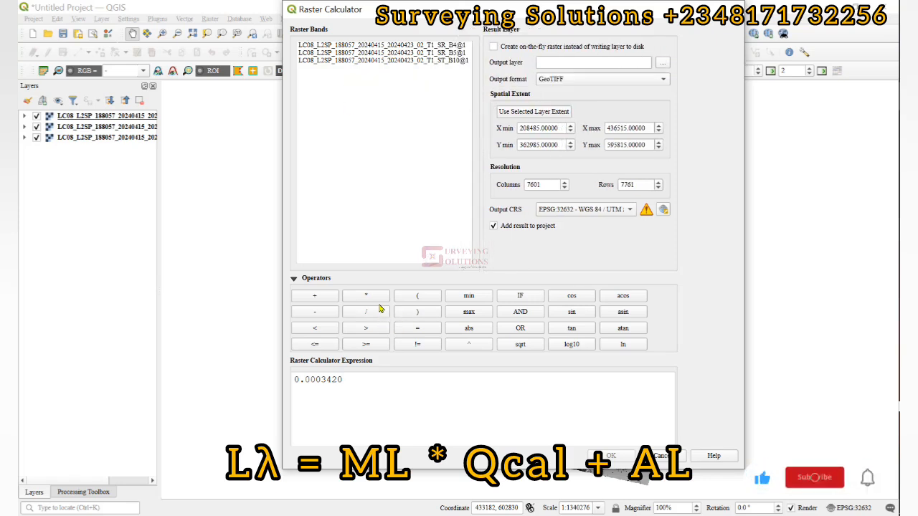
double_click(352, 64)
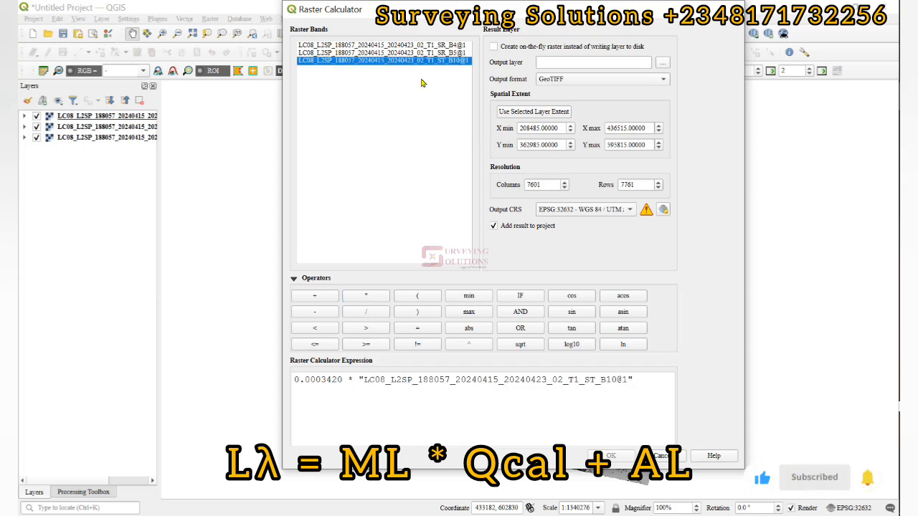
click(319, 298)
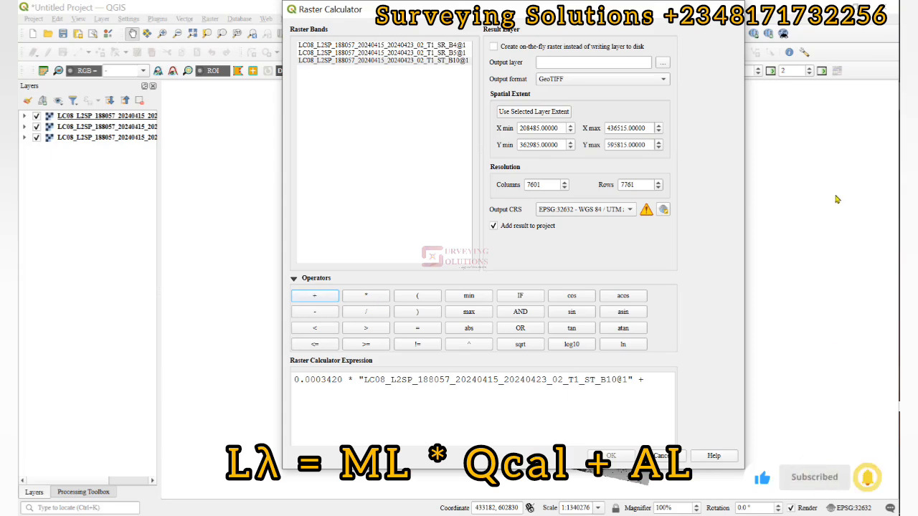
Step: Copy the RADIANCE_ADD_BAND_10 value 0.10000 from the Notepad metadata and append it to the QGIS raster expression
key(alt+Tab)
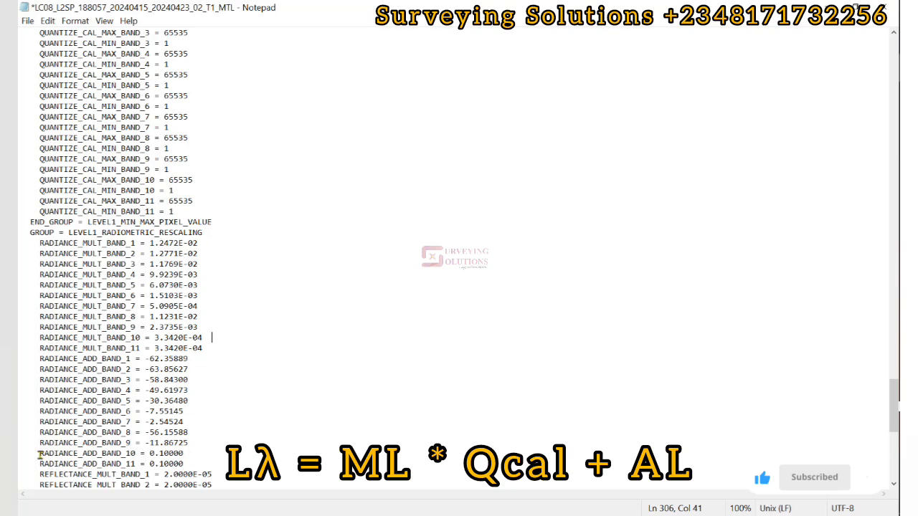
drag(57, 453, 186, 454)
key(ctrl+c)
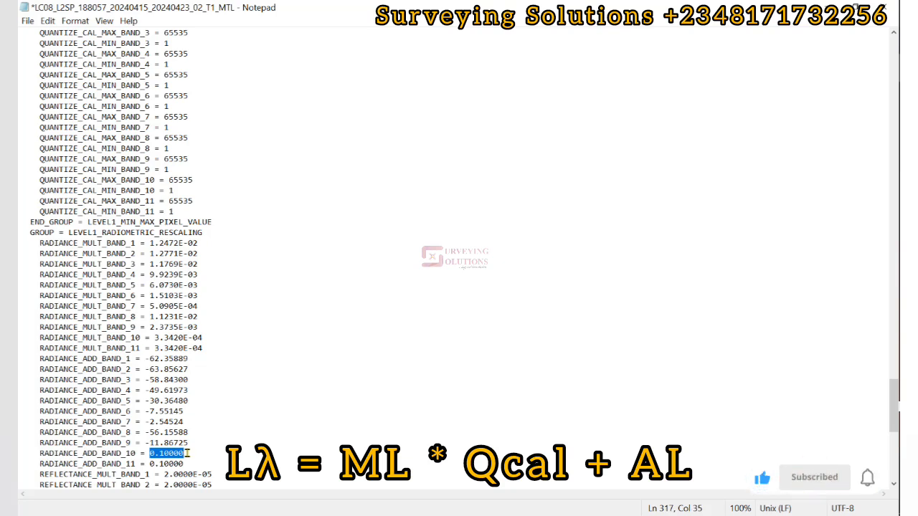
key(alt+Tab)
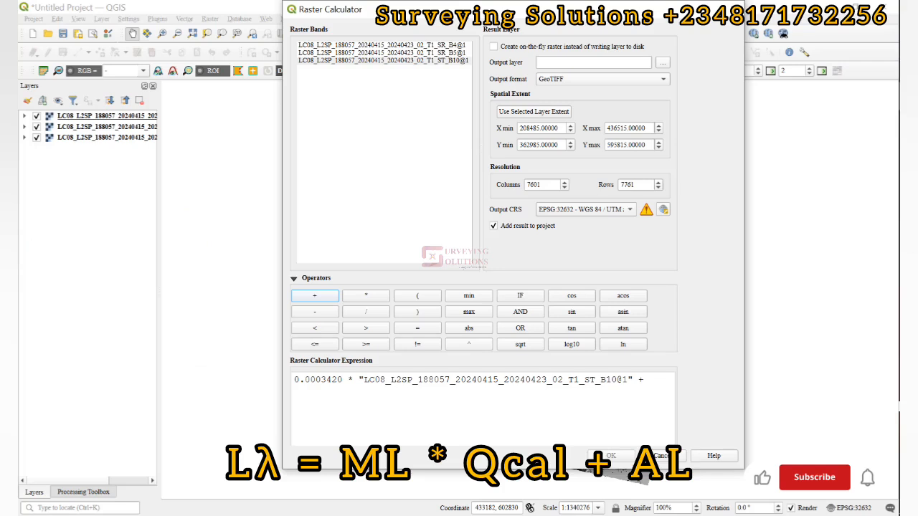
key(ctrl+v)
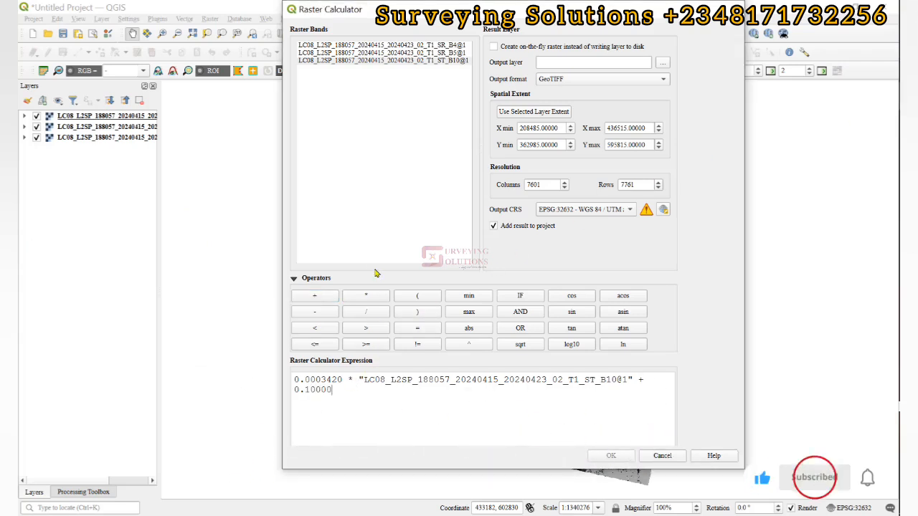
Step: Set the output layer to a file named BT in the LST Products\2 folder and run the raster calculation
click(663, 64)
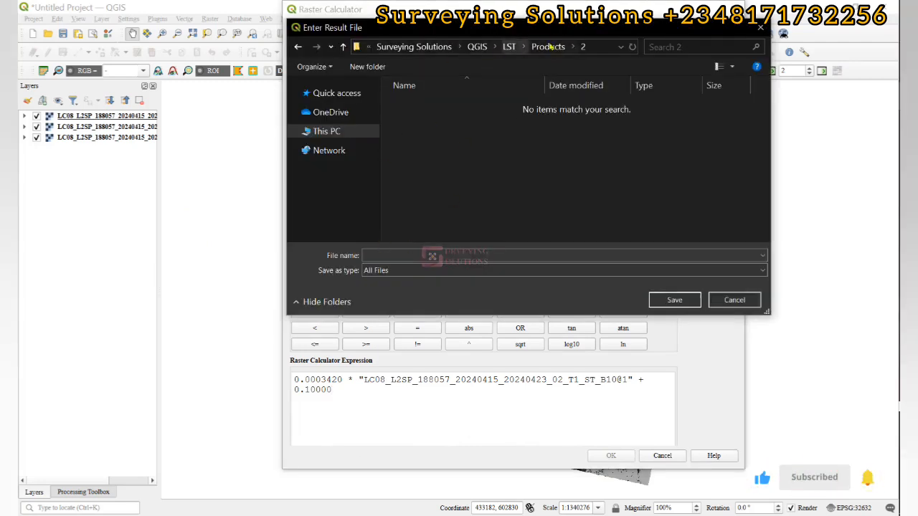
click(396, 257)
text(BT)
click(672, 301)
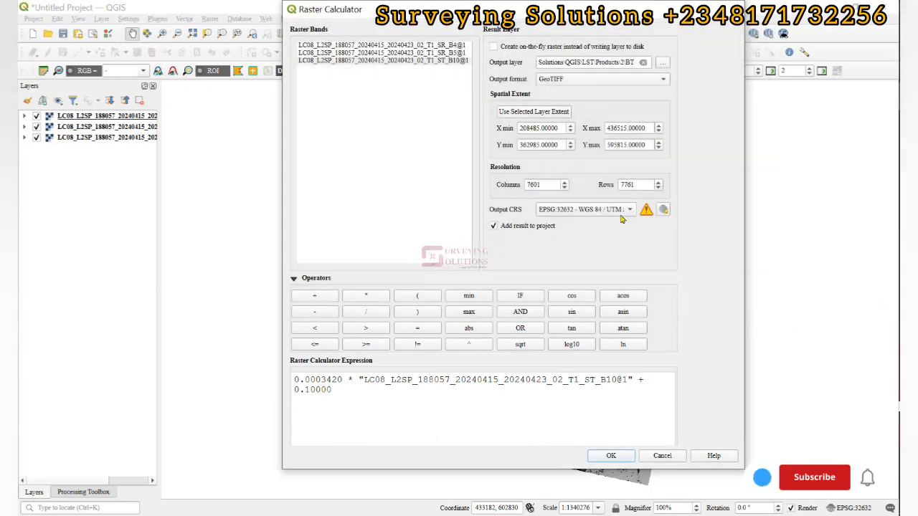
click(613, 459)
Step: Rename the newly calculated raster layer as TOA
right_click(61, 117)
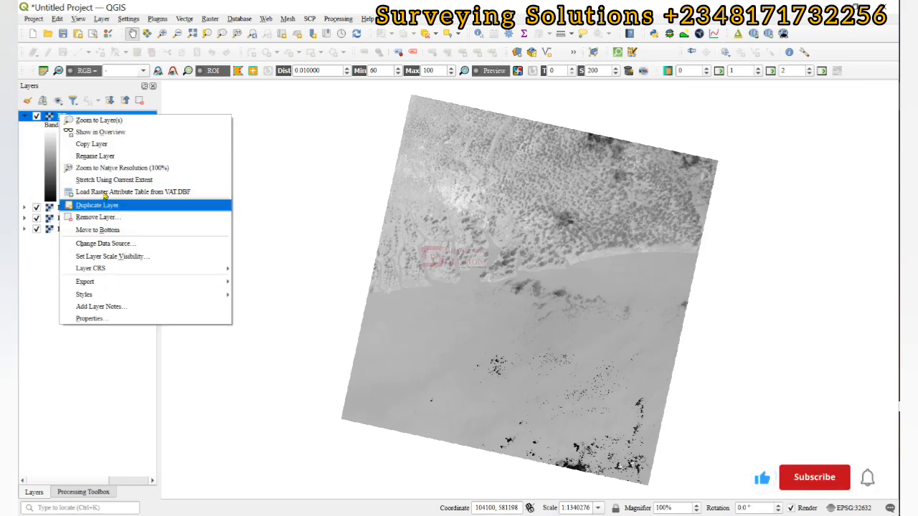
click(105, 157)
text(TOA)
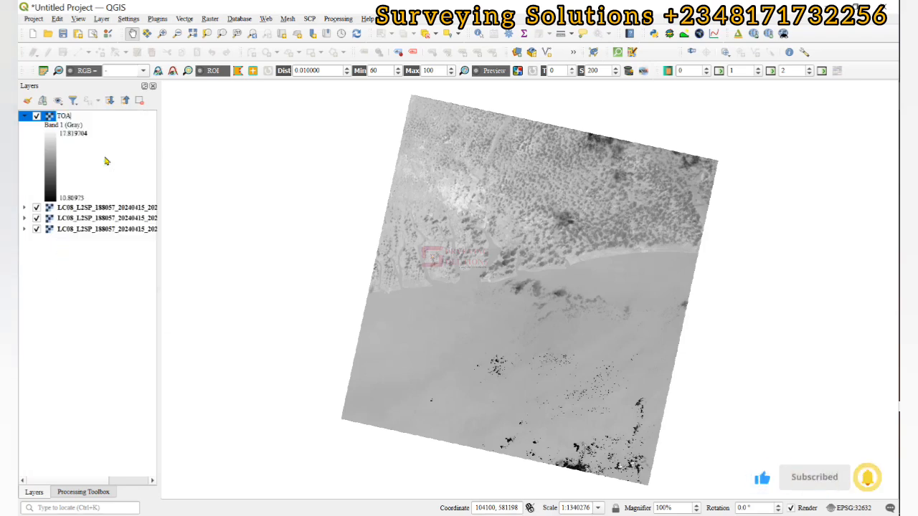
key(Return)
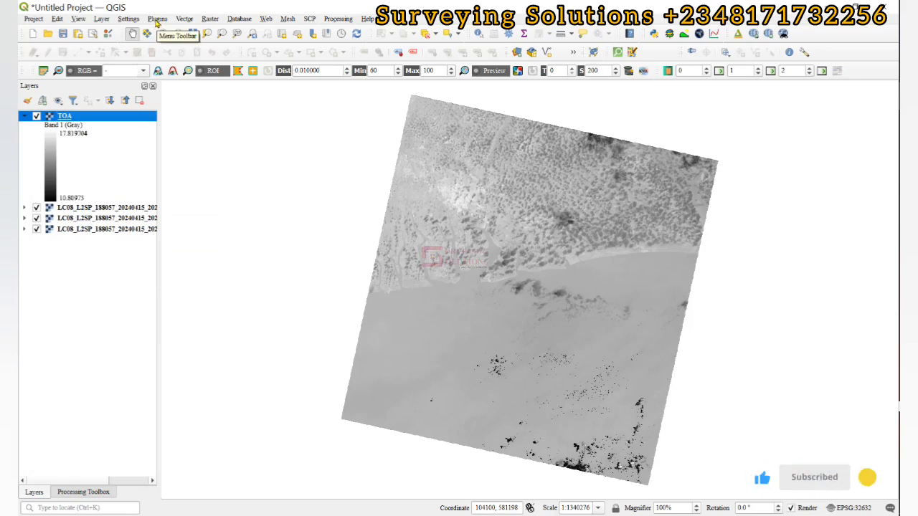
Step: Open the Raster Calculator, check the brightness temperature formula and K1 and K2 constants in the Word document, and return to QGIS
click(207, 18)
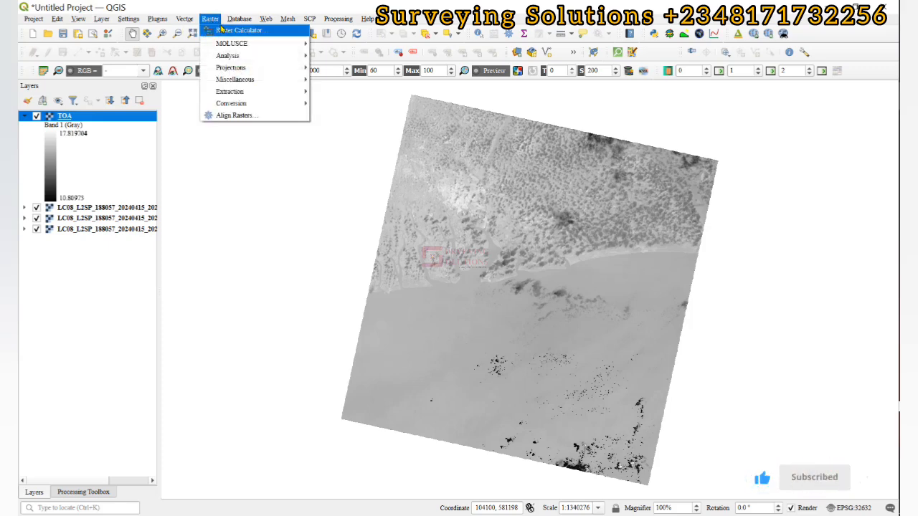
click(237, 28)
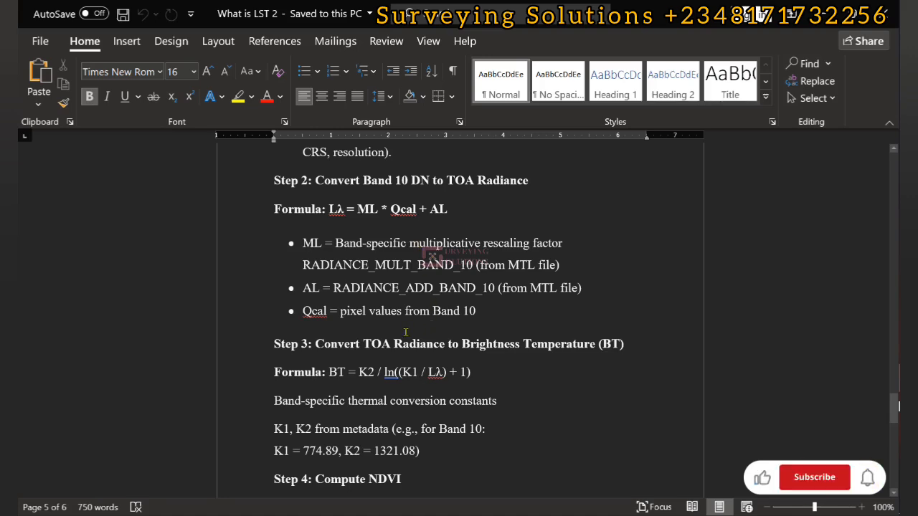
scroll(405, 332, down, 1)
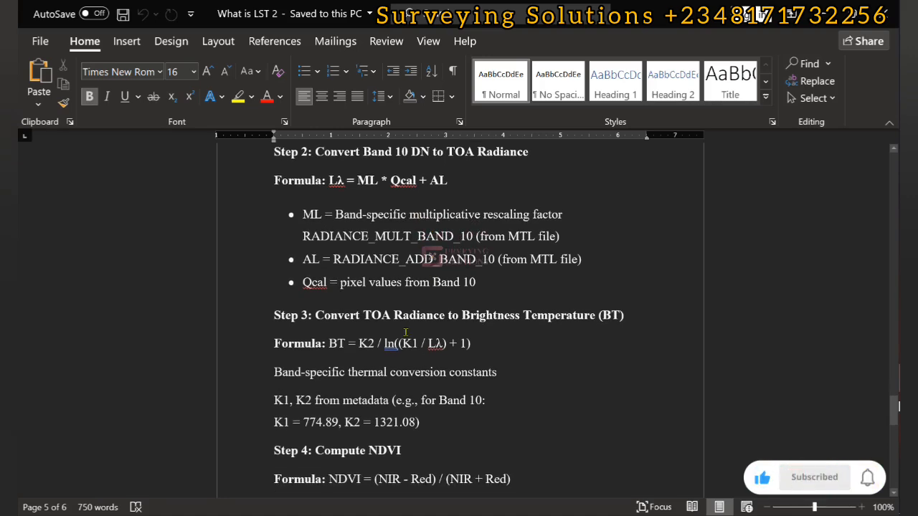
scroll(387, 301, down, 1)
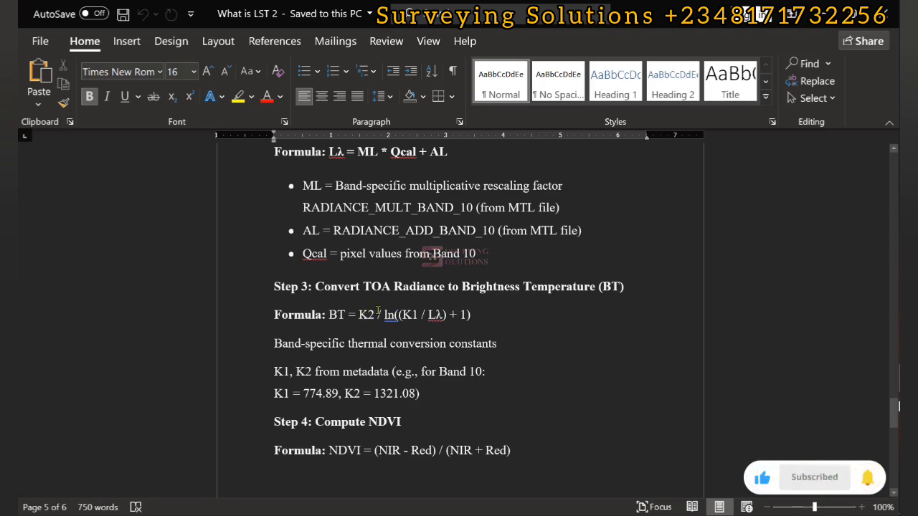
click(823, 13)
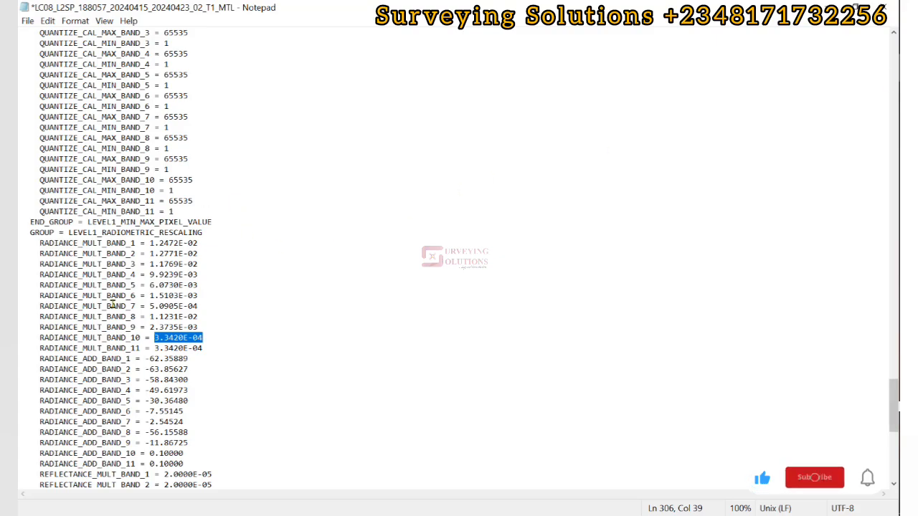
click(908, 378)
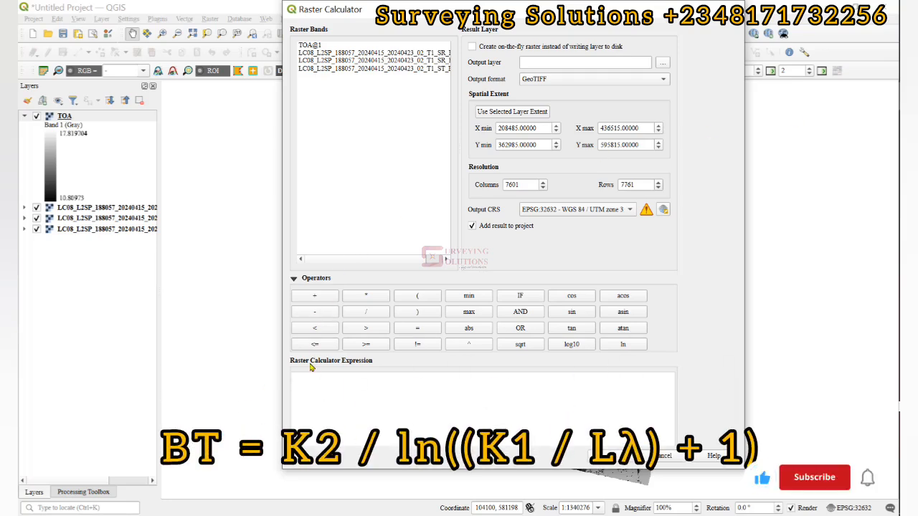
Step: Enter the brightness temperature expression 1321.08 / ln ( ( 774.89 / "TOA@1" ) ) in the Raster Calculator
text(132)
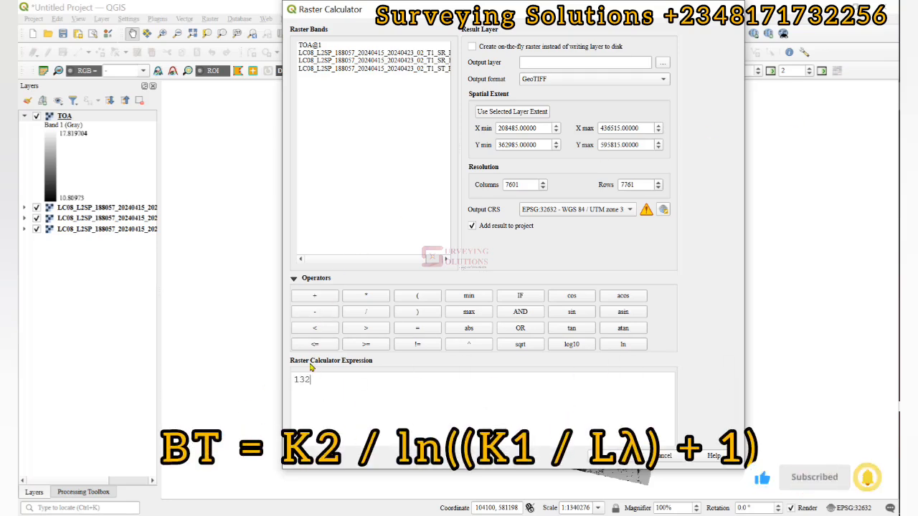
text(1.08)
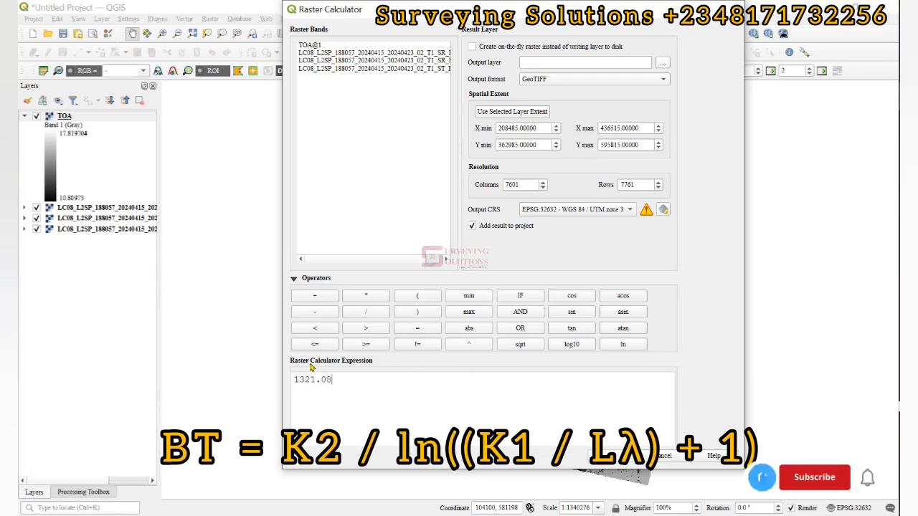
text(/ ln (  ()
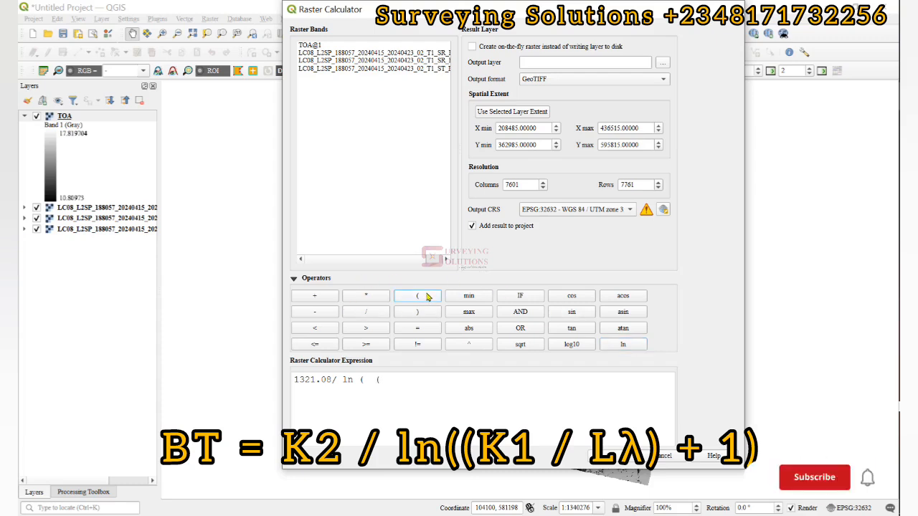
text(774)
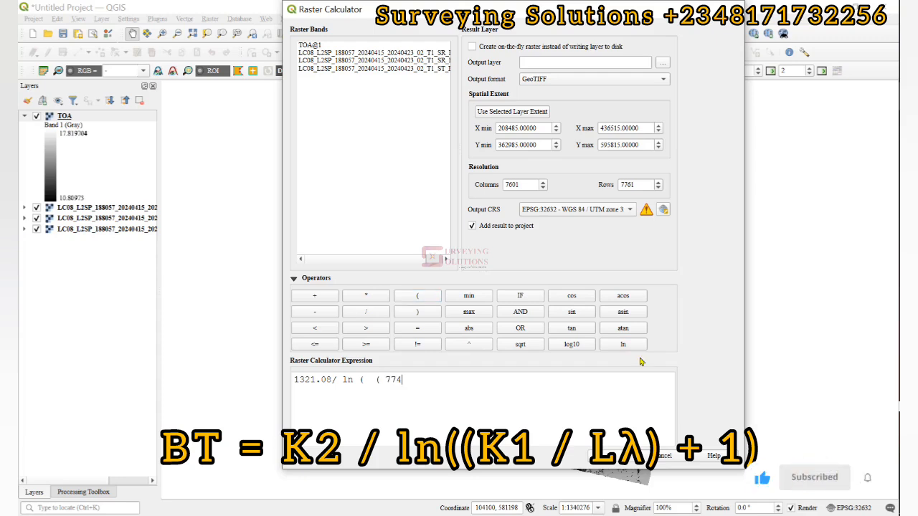
text(.89/)
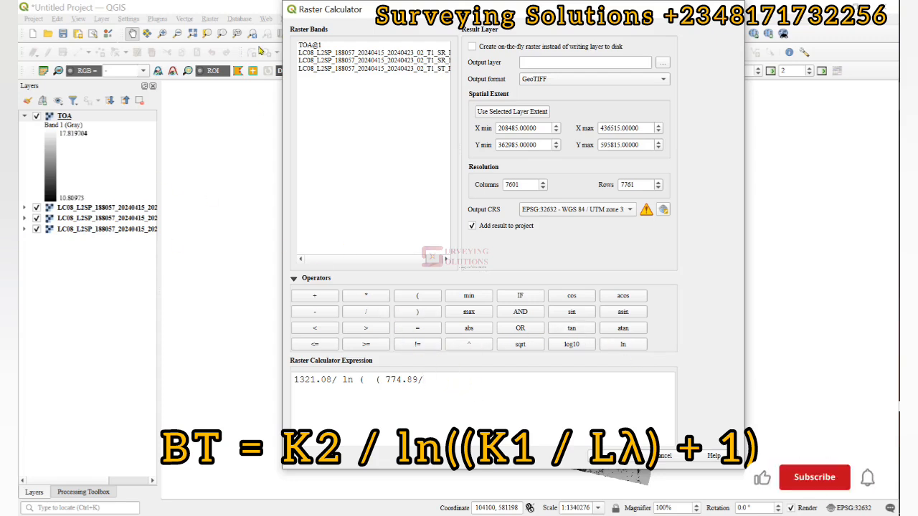
double_click(315, 45)
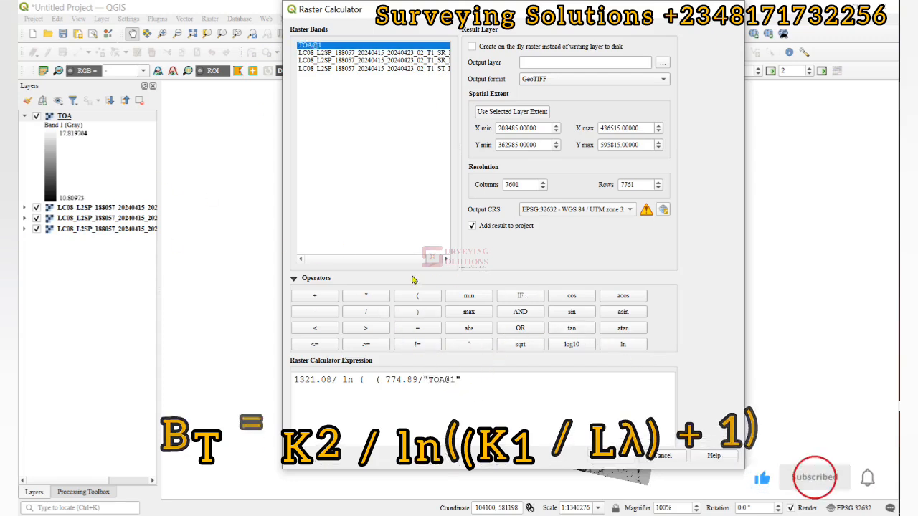
click(423, 314)
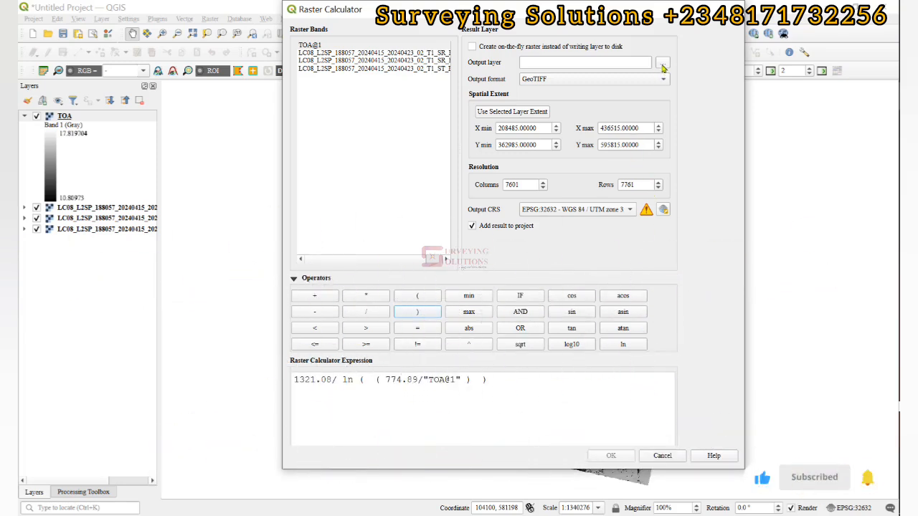
Step: Set the output layer to a file named BT_MAIN in the LST Products\2 folder and run the calculation
click(663, 64)
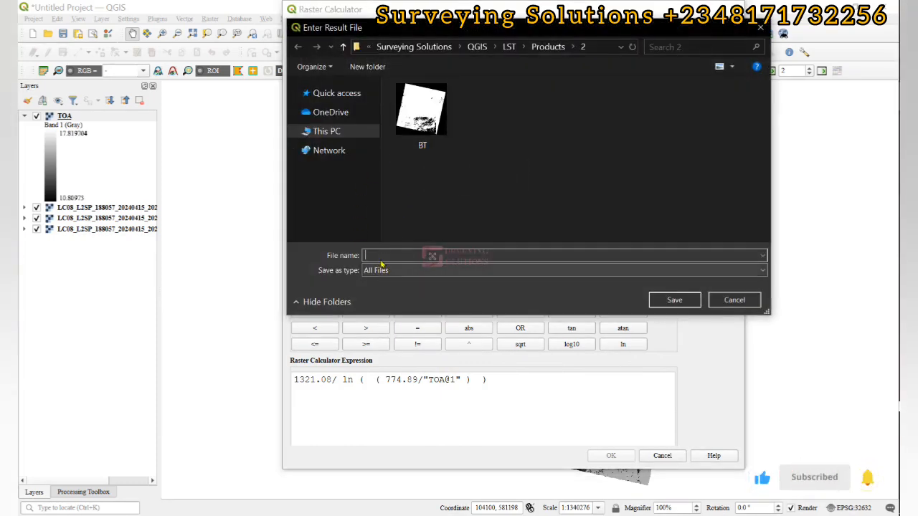
text(BT_MA)
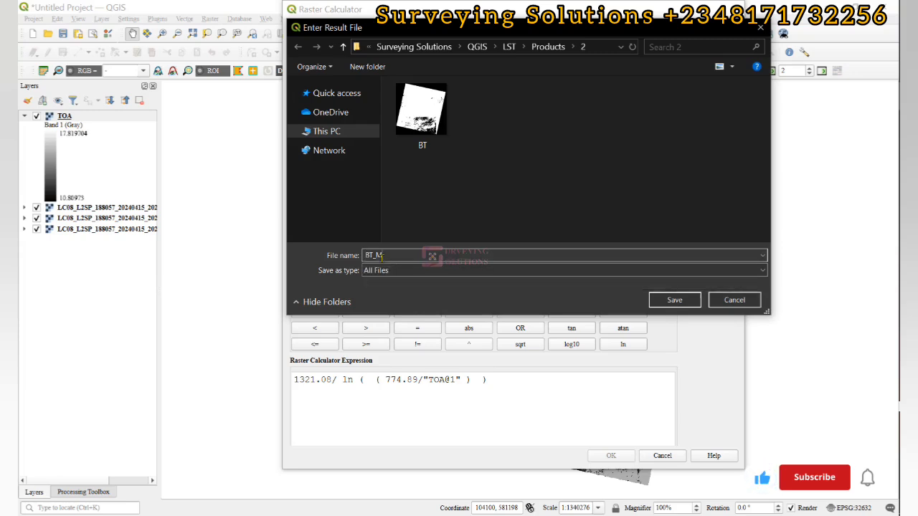
text(IN)
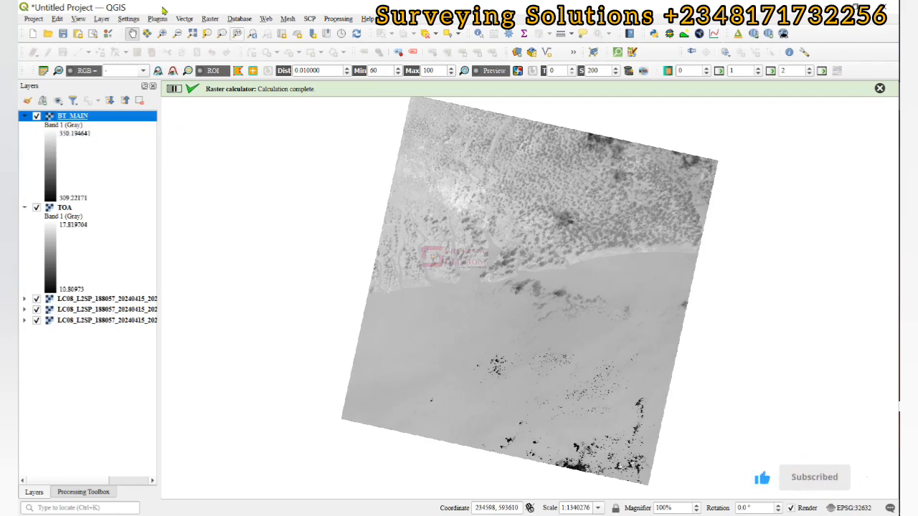
Step: Start an NDVI expression in a new Raster Calculator with the bracketed numerator SR_B5@1 minus ST_B10@1
click(210, 18)
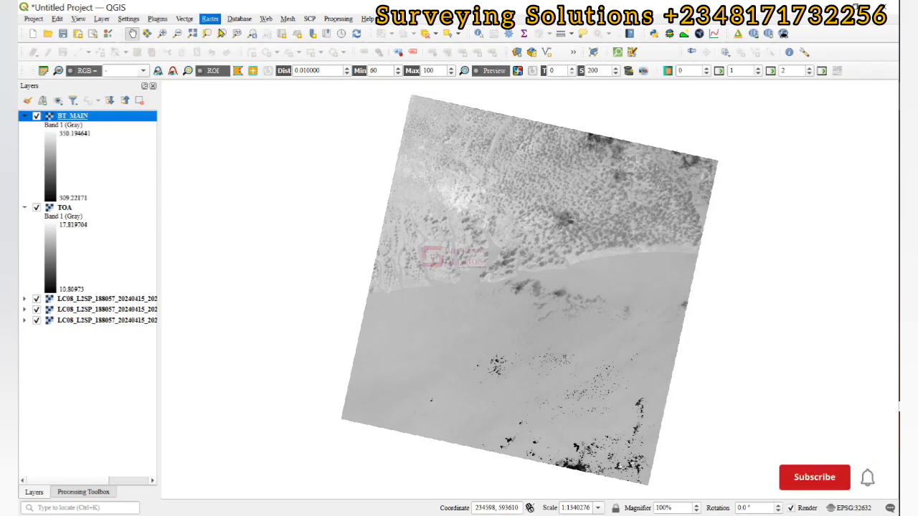
click(221, 31)
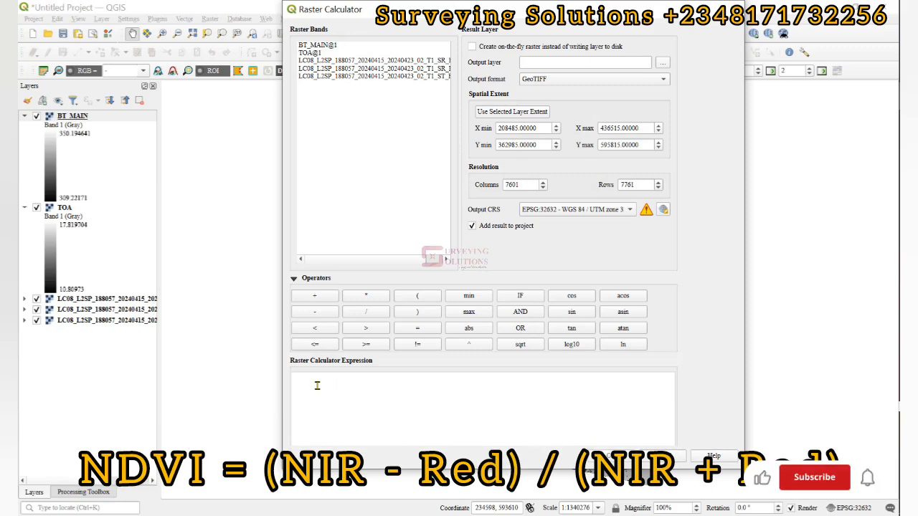
click(417, 297)
double_click(353, 68)
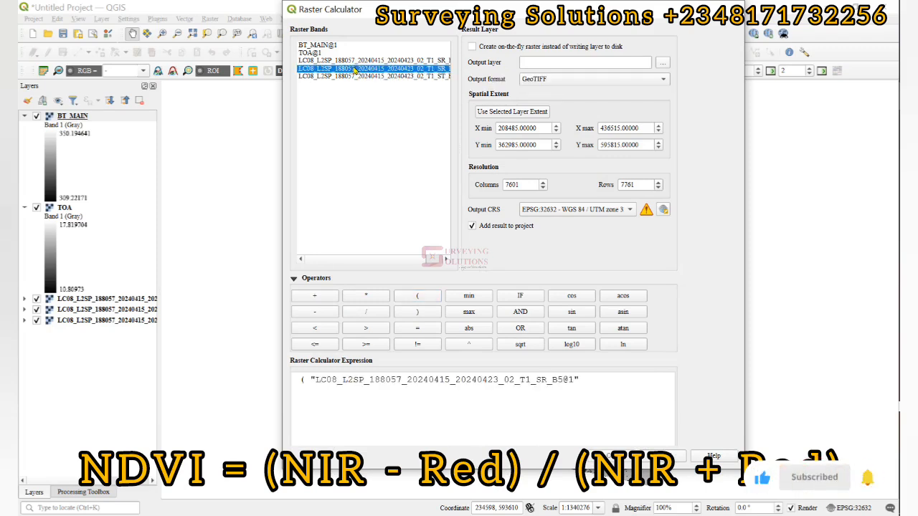
click(326, 315)
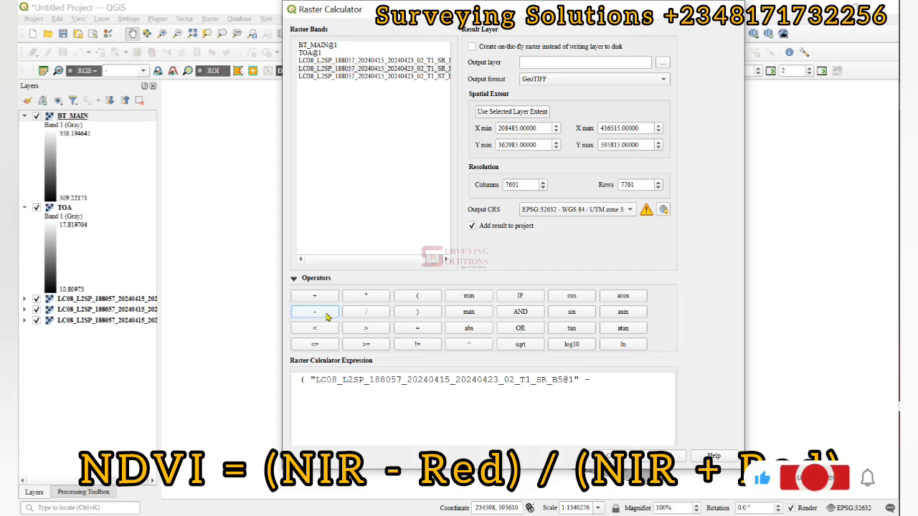
double_click(360, 77)
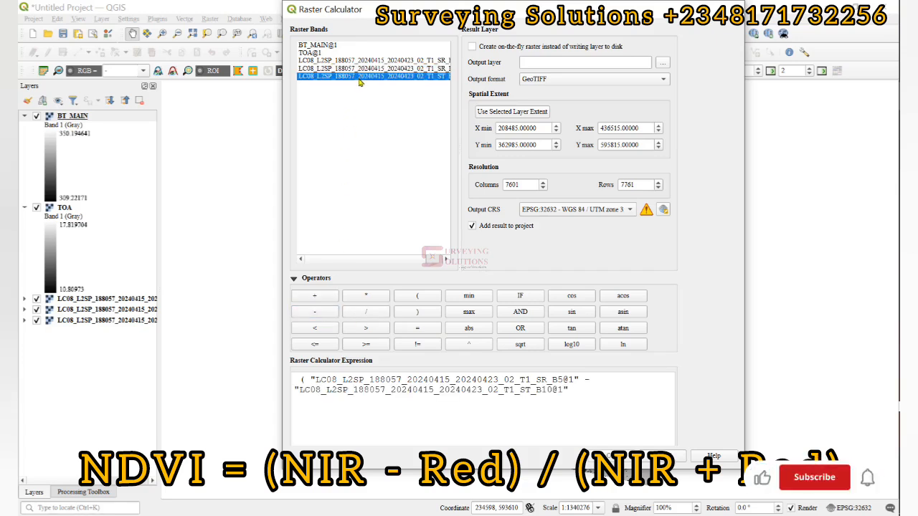
click(417, 311)
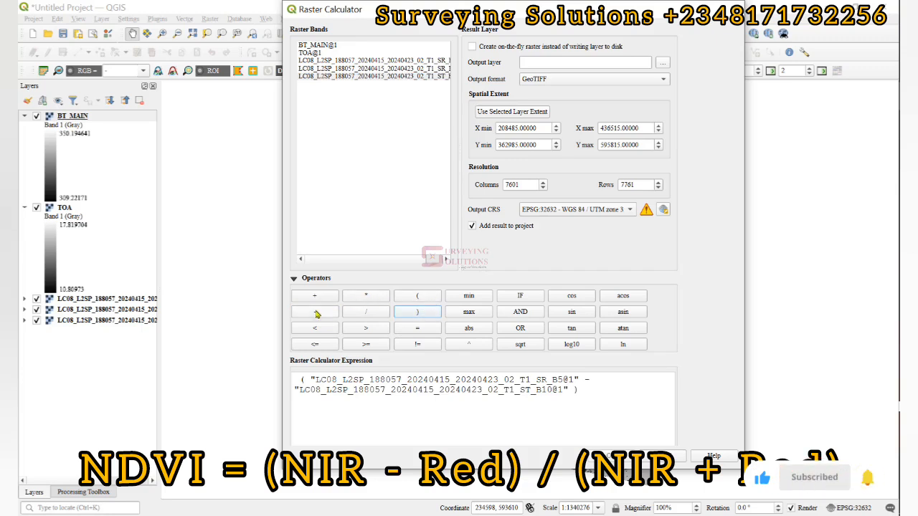
Step: Divide the NDVI numerator by the bracketed sum of the SR_B5@1 and ST_B10@1 bands
click(366, 312)
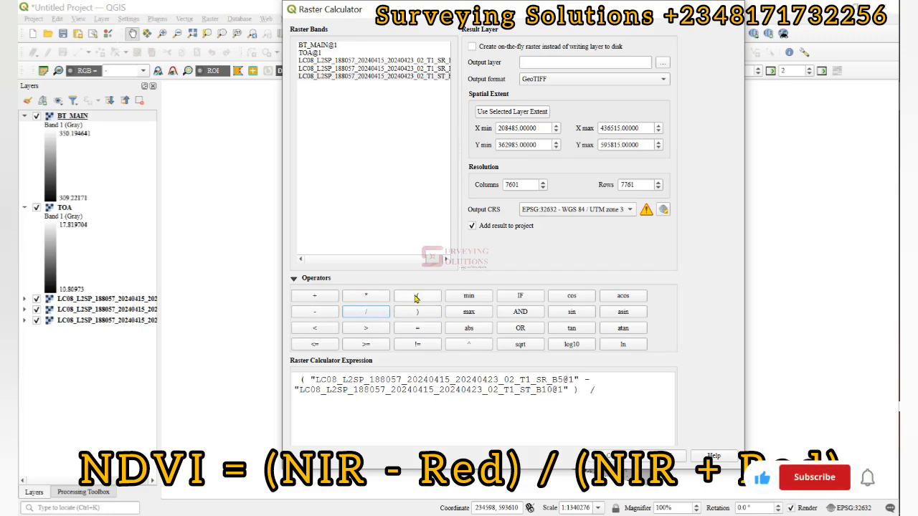
click(416, 297)
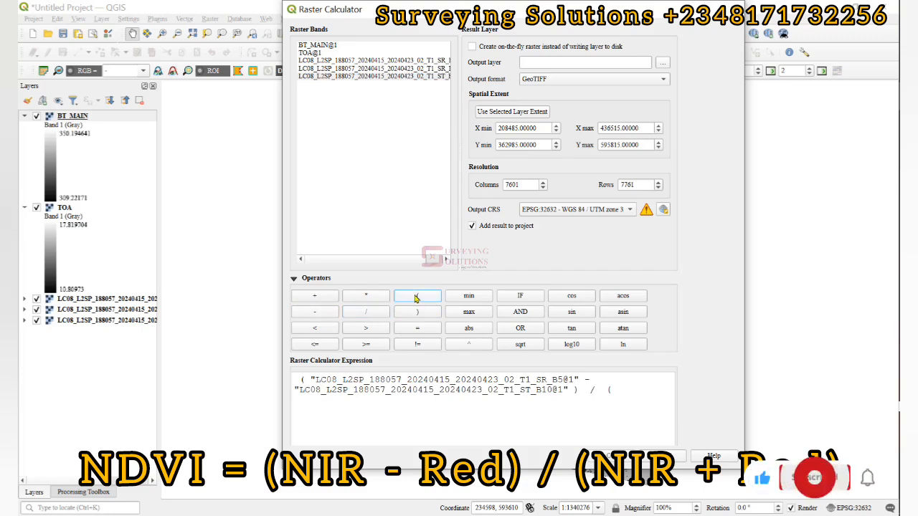
double_click(393, 69)
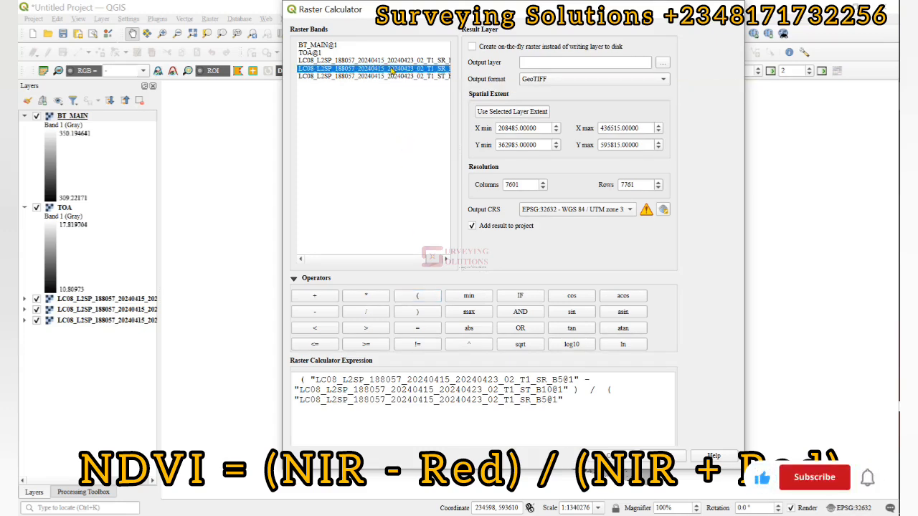
click(316, 297)
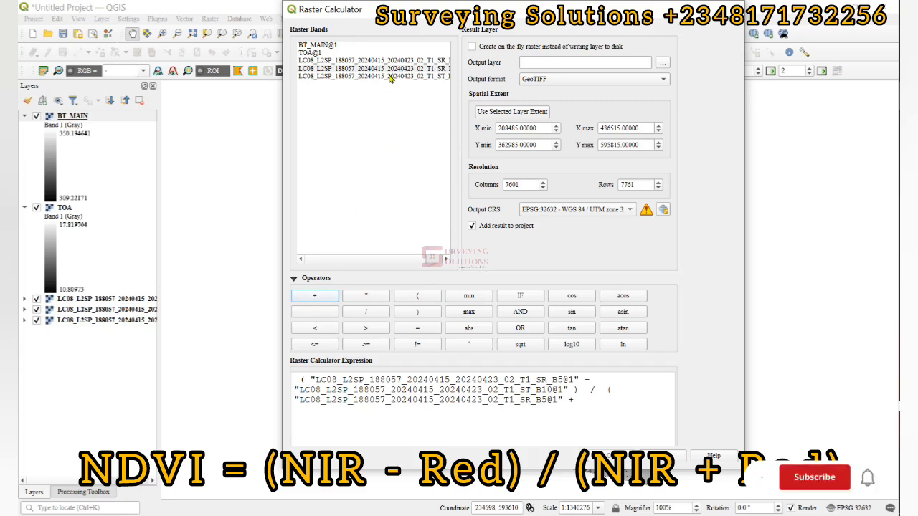
double_click(390, 77)
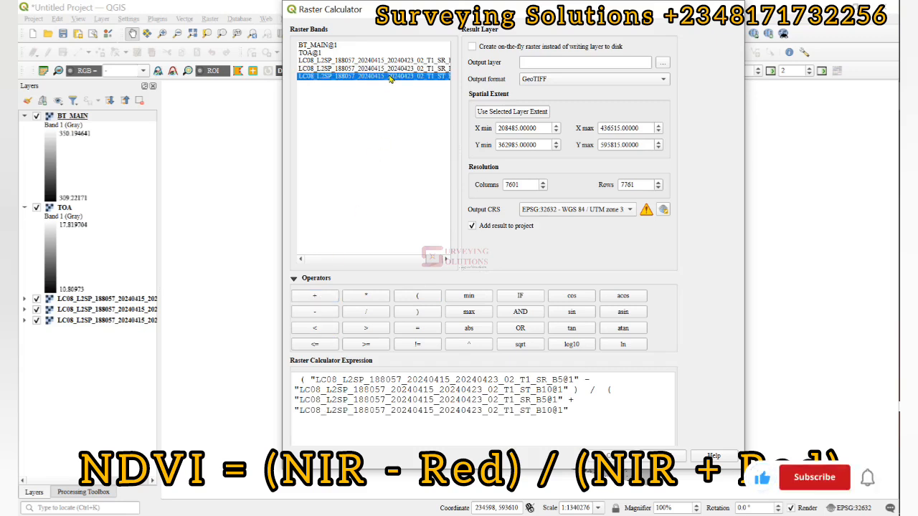
click(422, 315)
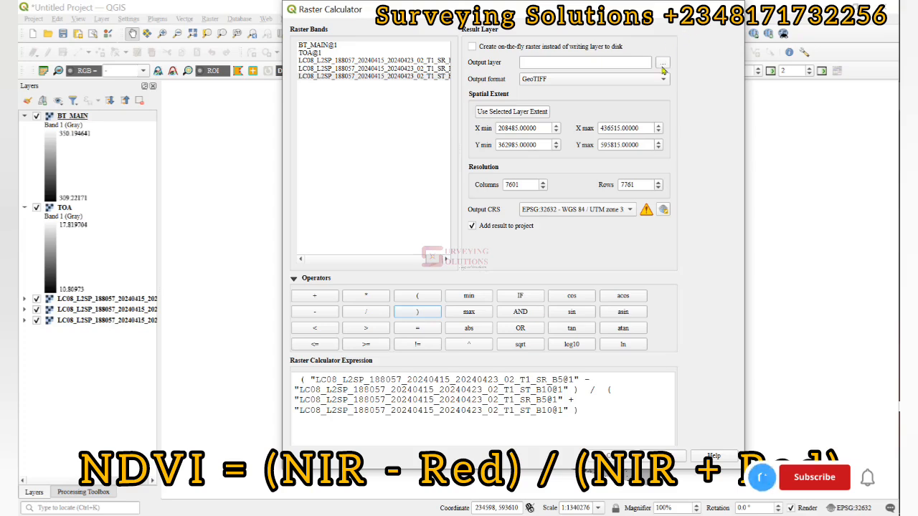
Step: Set the output layer to a file named NDVI in the LST Products\2 folder and run the raster calculation
click(662, 64)
text(NDVI)
key(Return)
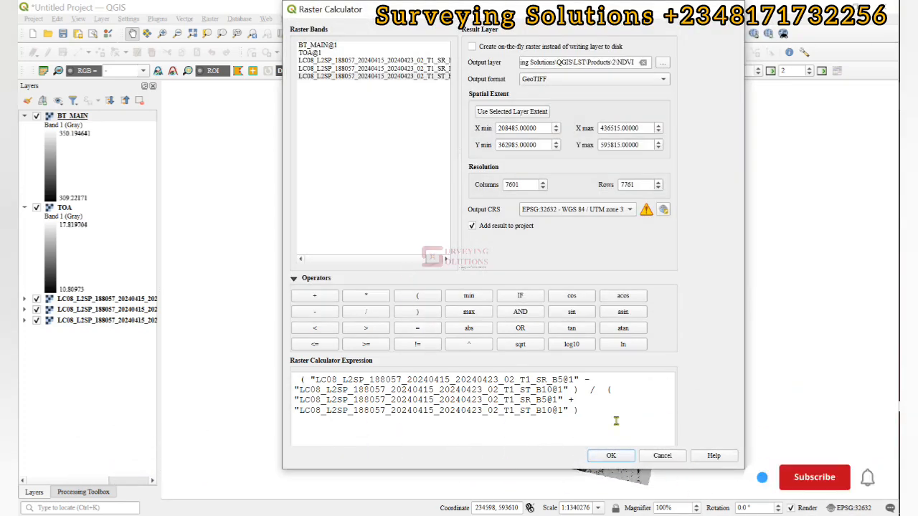
click(612, 458)
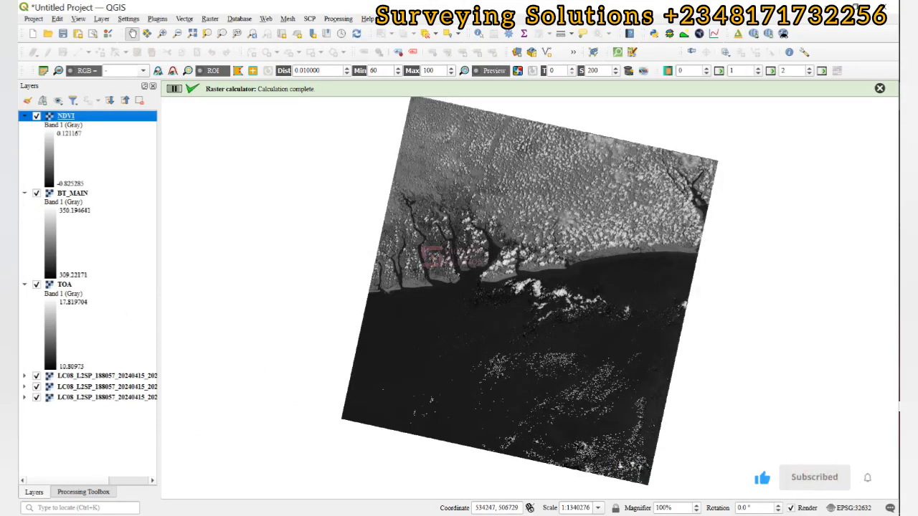
Step: Switch to the What is LST 2 document in Word and read the Step 5 formula for the proportion of vegetation
key(alt+Tab)
scroll(406, 347, down, 2)
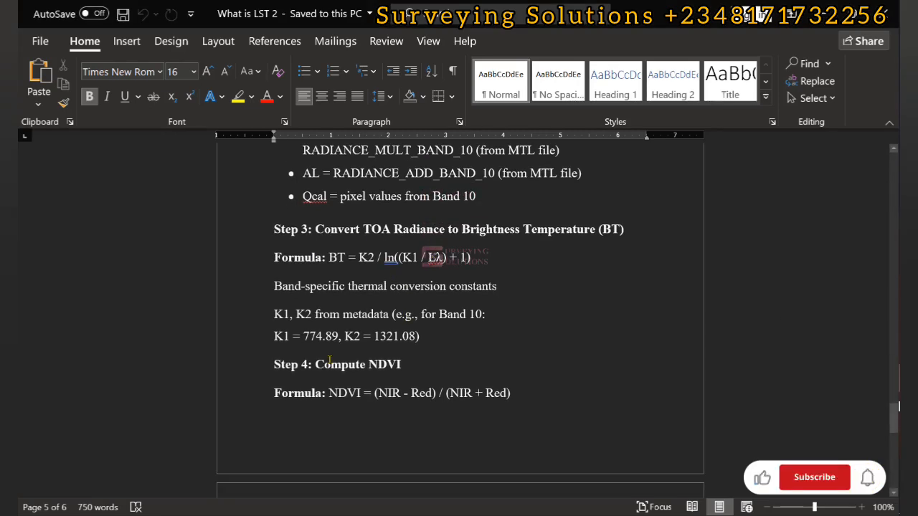
scroll(357, 377, down, 5)
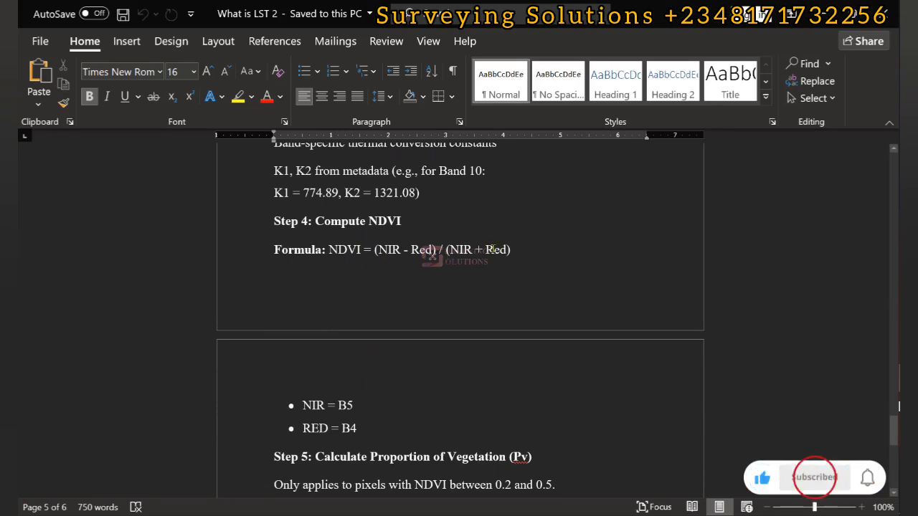
scroll(416, 256, down, 5)
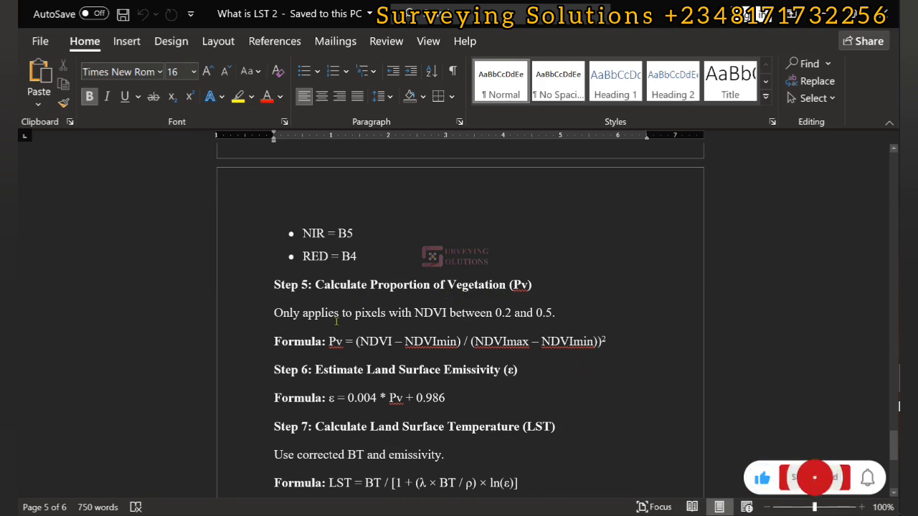
scroll(336, 321, down, 2)
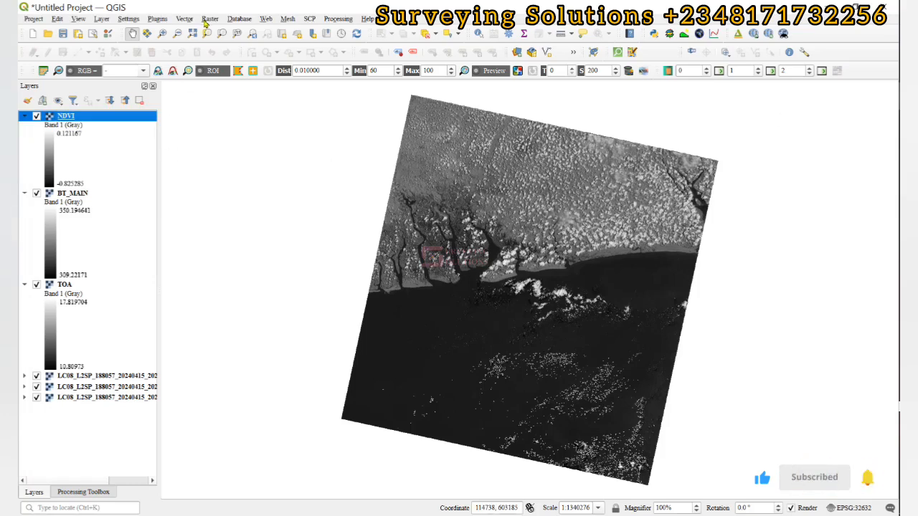
Step: Start a vegetation proportion expression in a new QGIS Raster Calculator with the bracketed numerator NDVI@1 + 0.825285
click(207, 20)
click(212, 30)
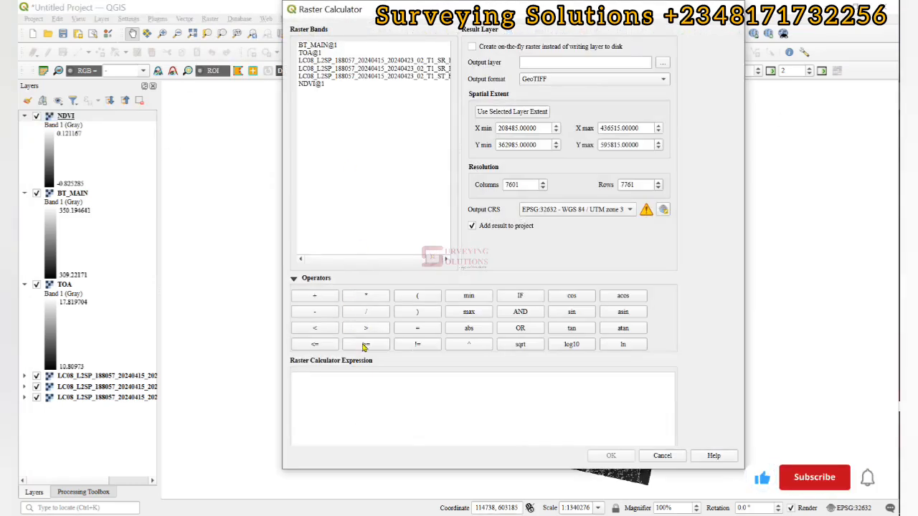
click(415, 296)
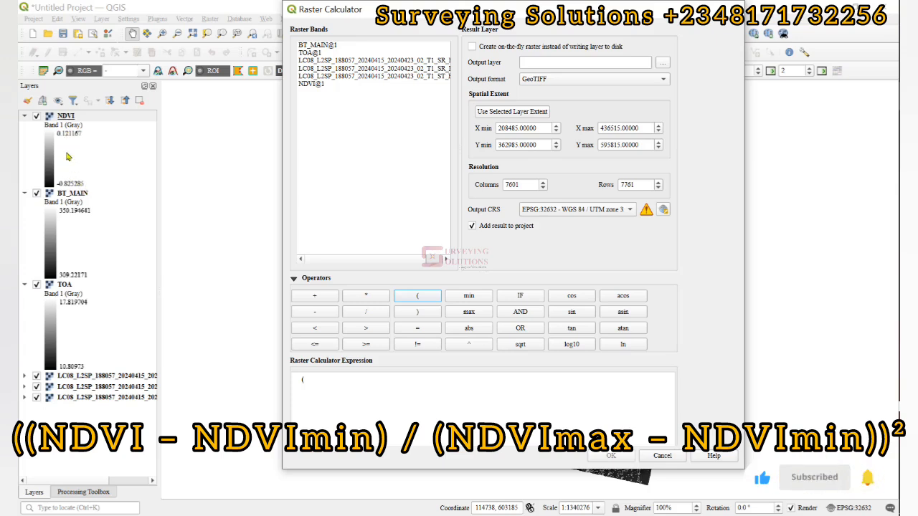
click(311, 381)
double_click(315, 84)
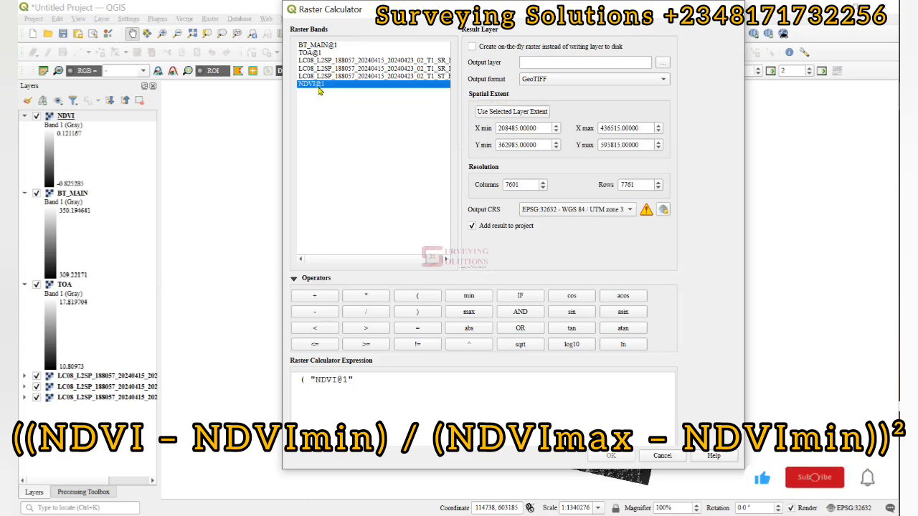
click(324, 316)
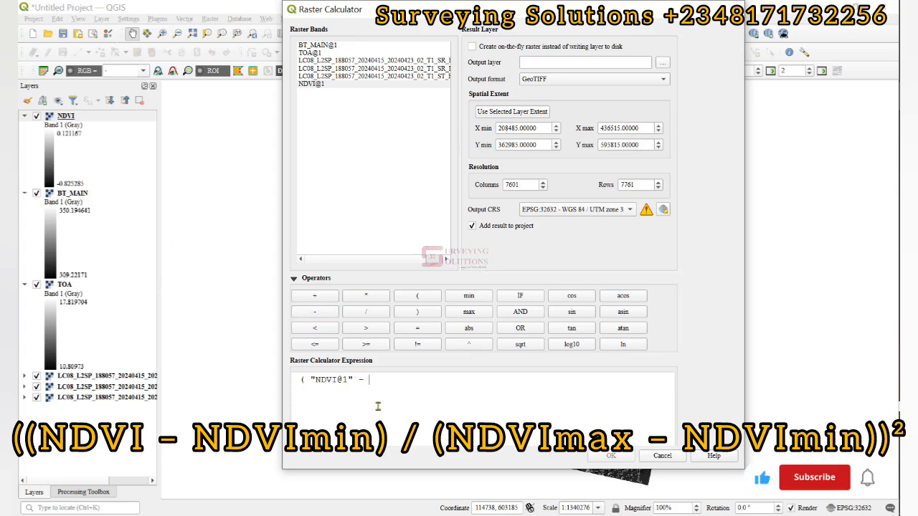
key(BackSpace)
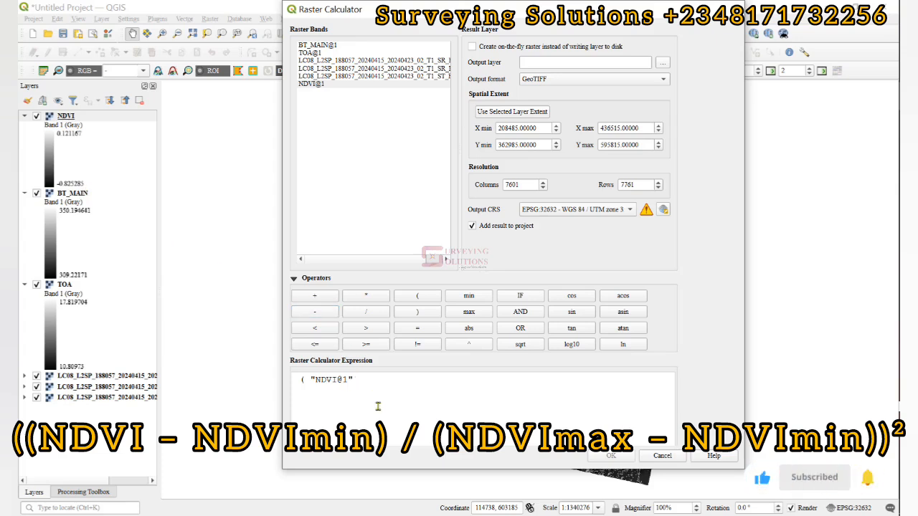
click(313, 297)
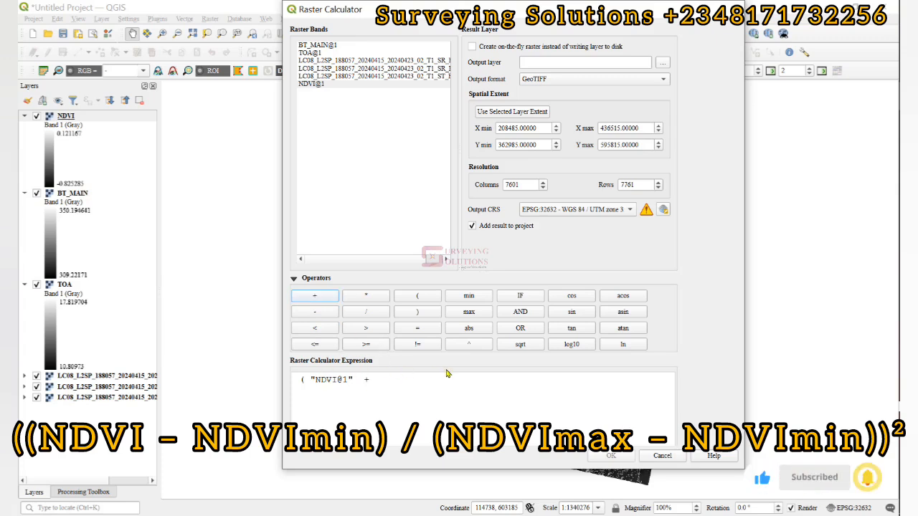
text(0.82)
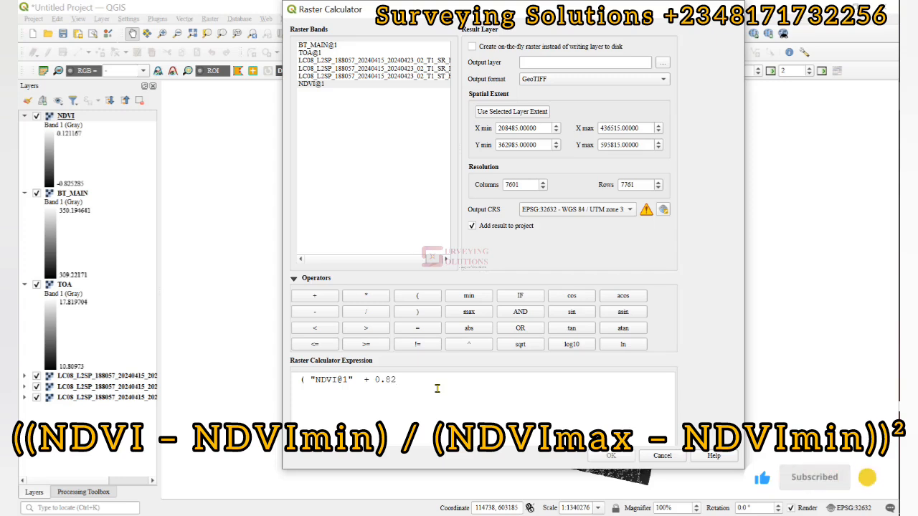
text(5285)
click(419, 313)
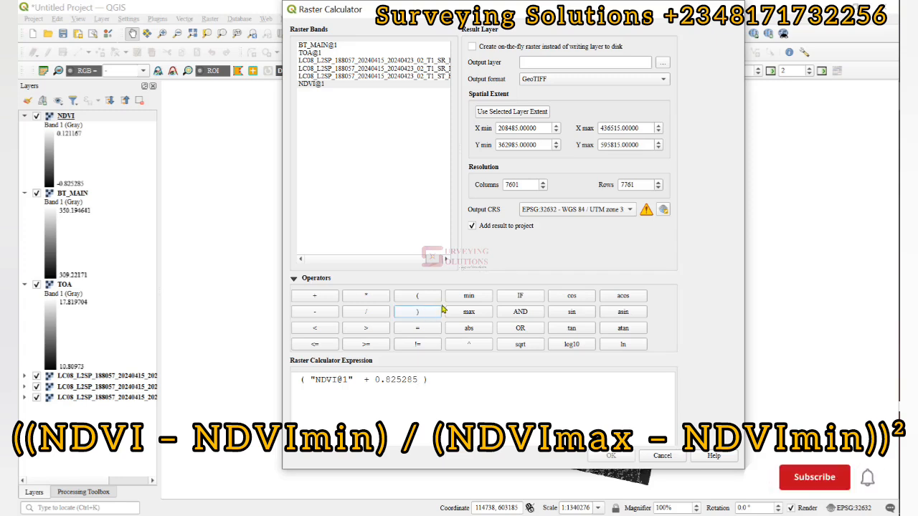
Step: Divide the vegetation proportion numerator by the bracketed NDVI range 0.121167+0.825285
click(352, 313)
text(1)
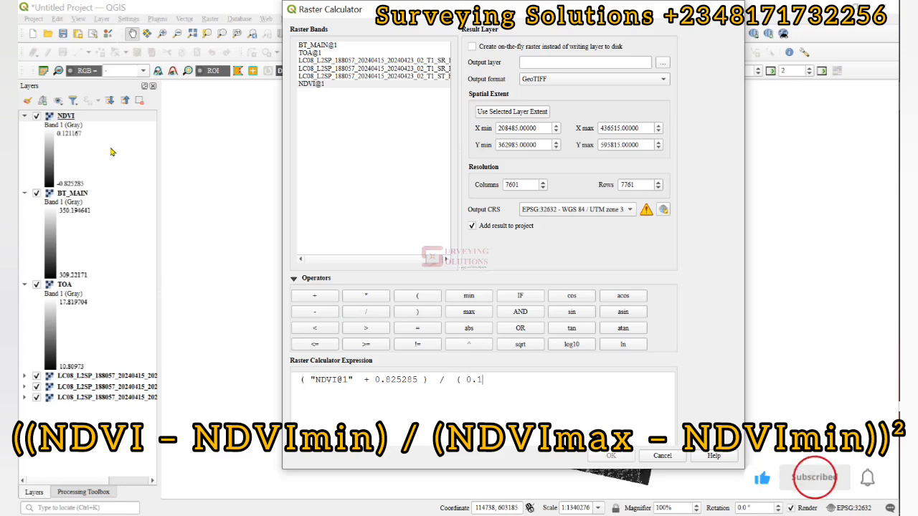
text(2116)
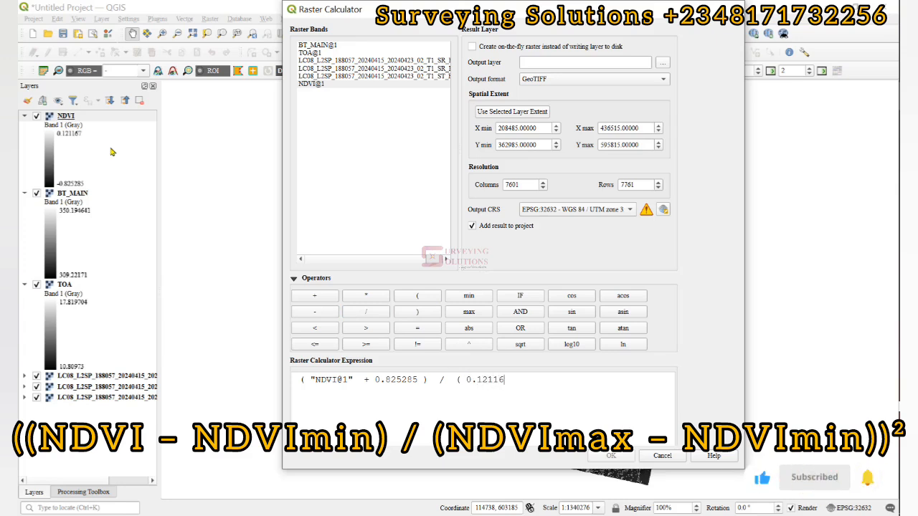
text(7+)
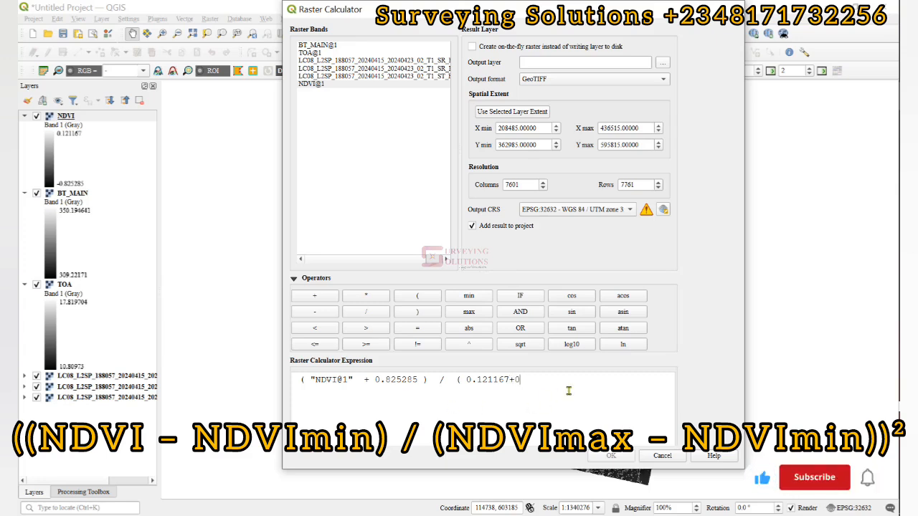
text(0.82)
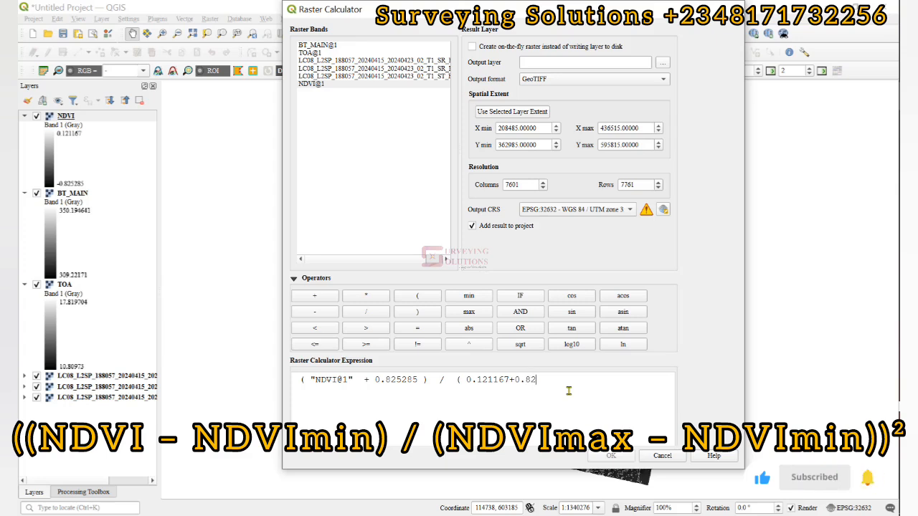
text(528)
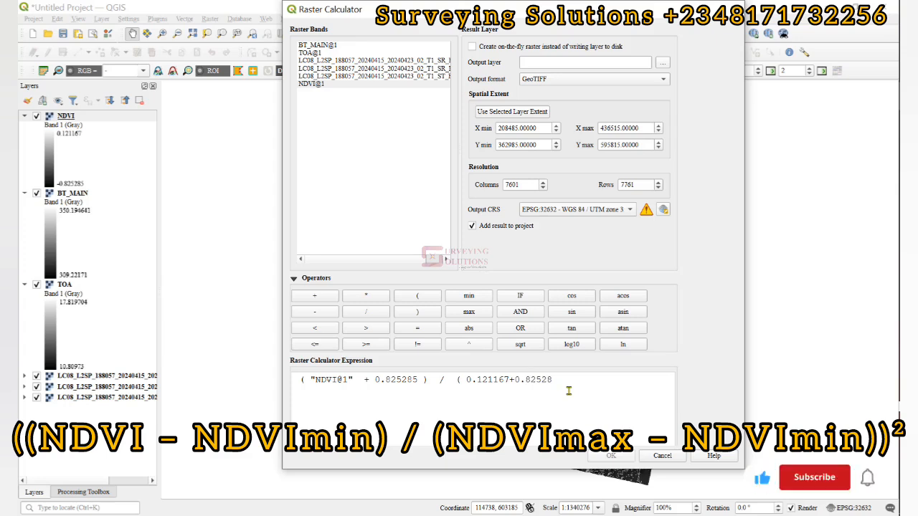
text(5)
Step: Enclose the whole NDVI quotient in an outer pair of brackets and raise it to the power of 2
click(300, 382)
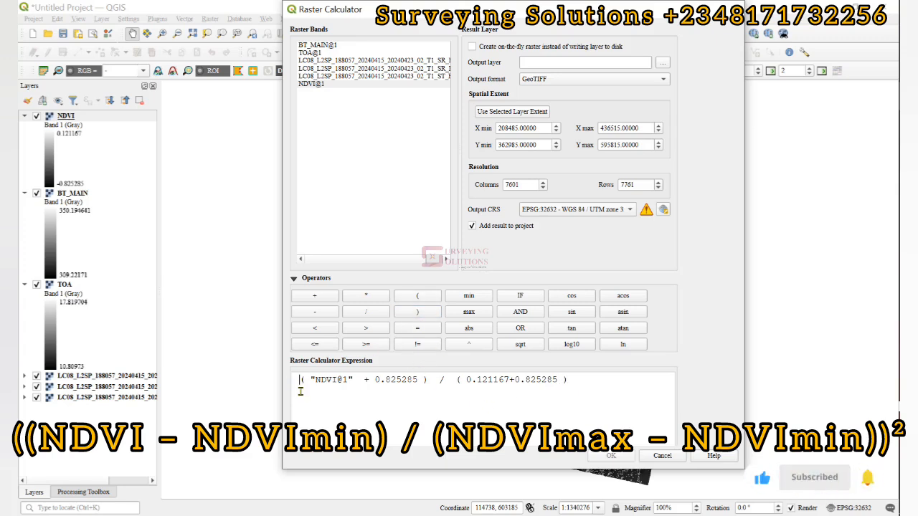
click(416, 296)
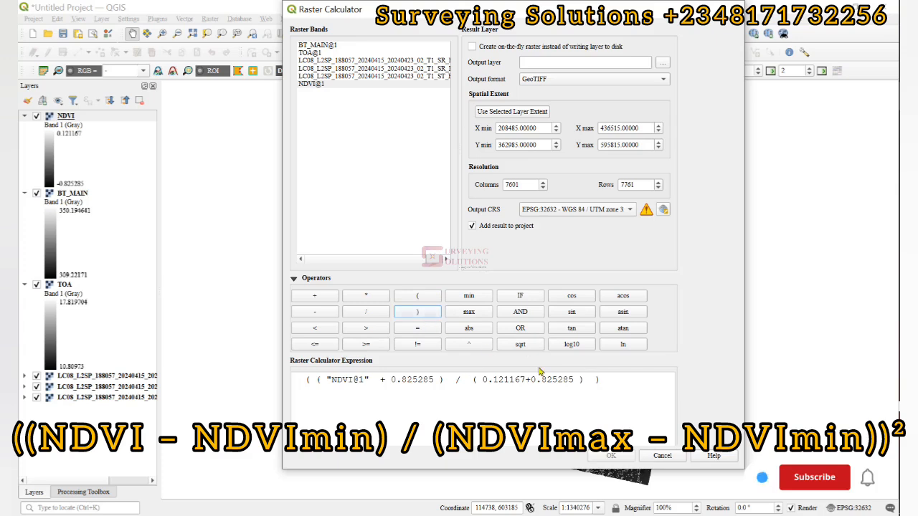
click(607, 384)
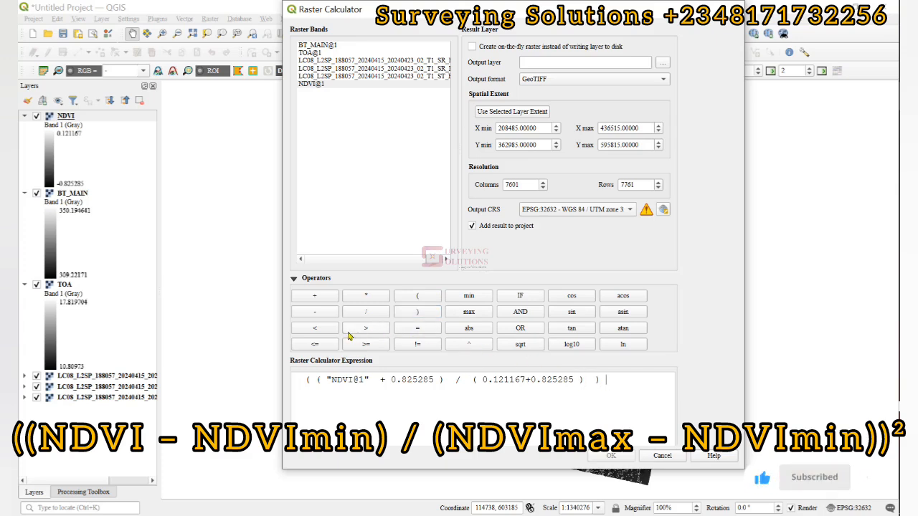
click(469, 345)
click(631, 388)
text(2)
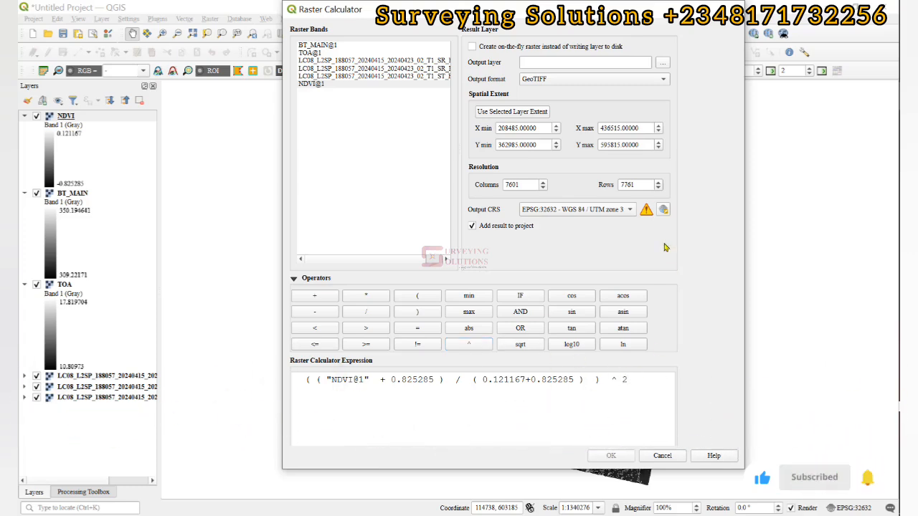
Step: Set the output layer to a file named PV in the LST Products\2 folder and run the raster calculation
click(662, 62)
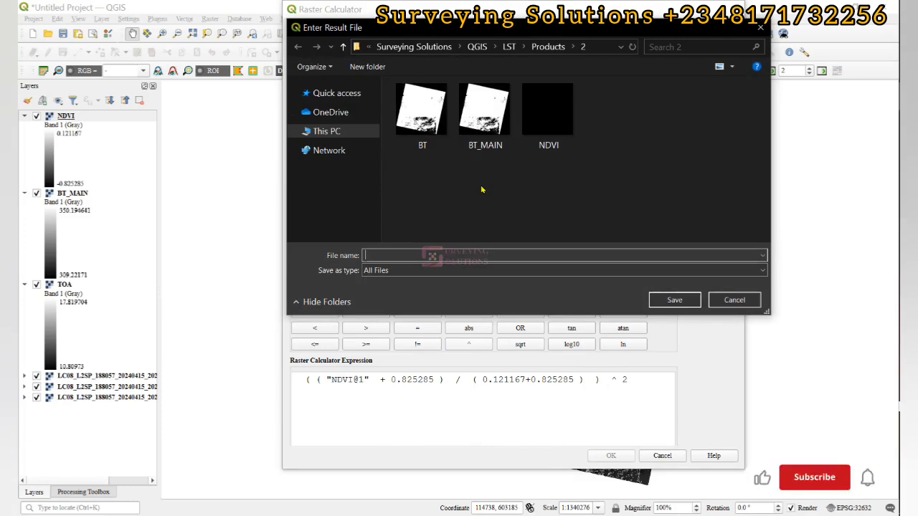
text(PV)
key(Return)
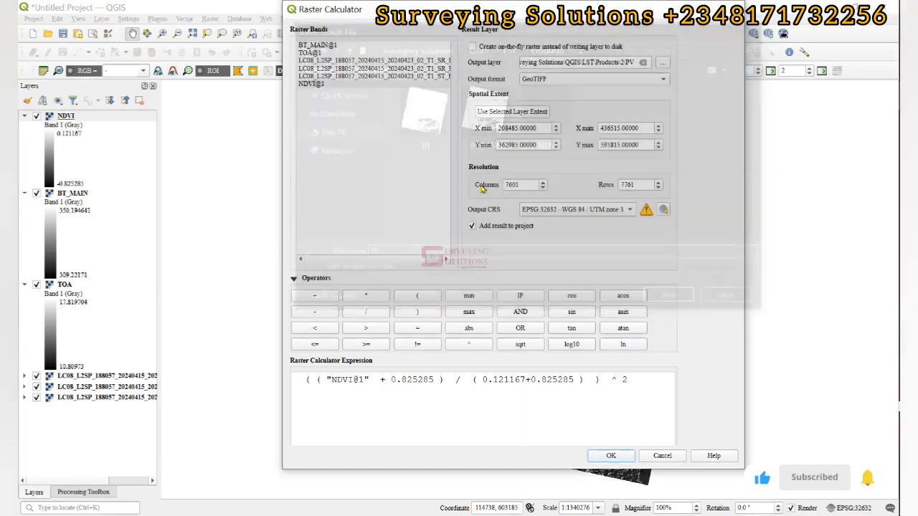
key(Return)
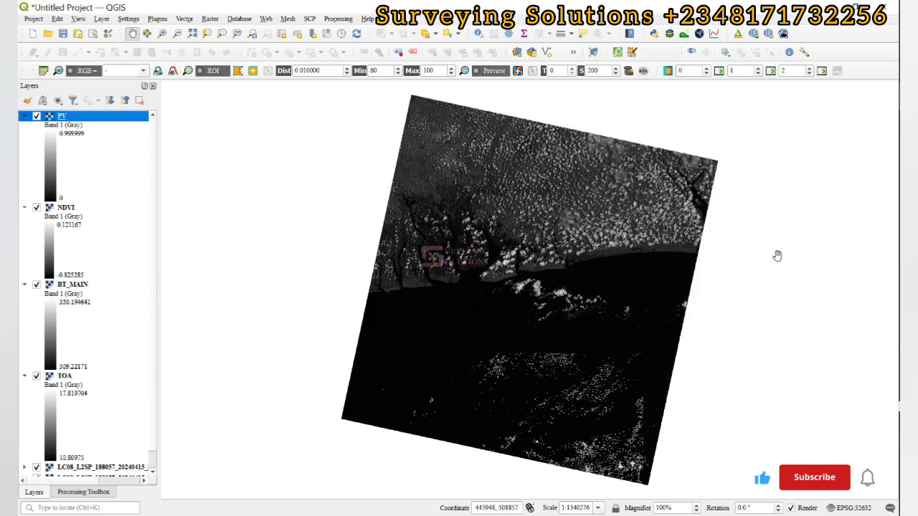
Step: Build the land surface emissivity expression 0.004*"PV@1" + 0.986 in a new Raster Calculator
key(alt+Tab)
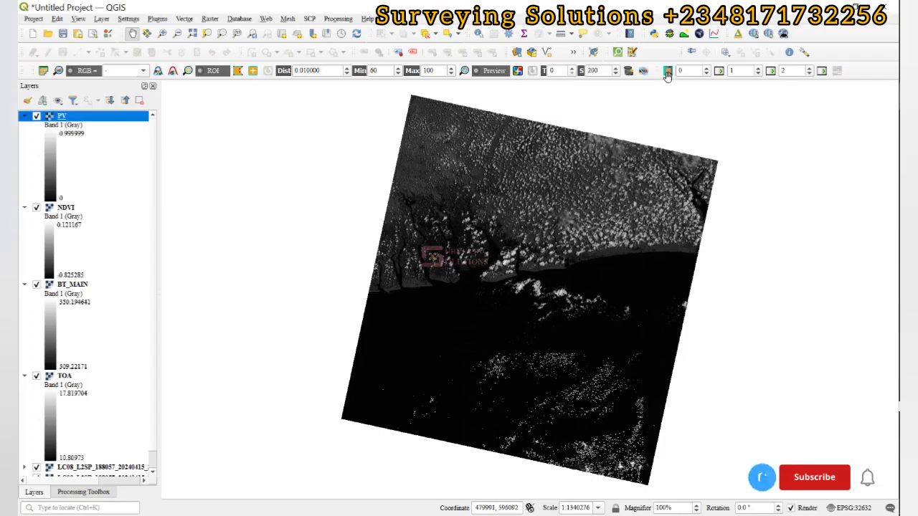
click(214, 20)
click(225, 34)
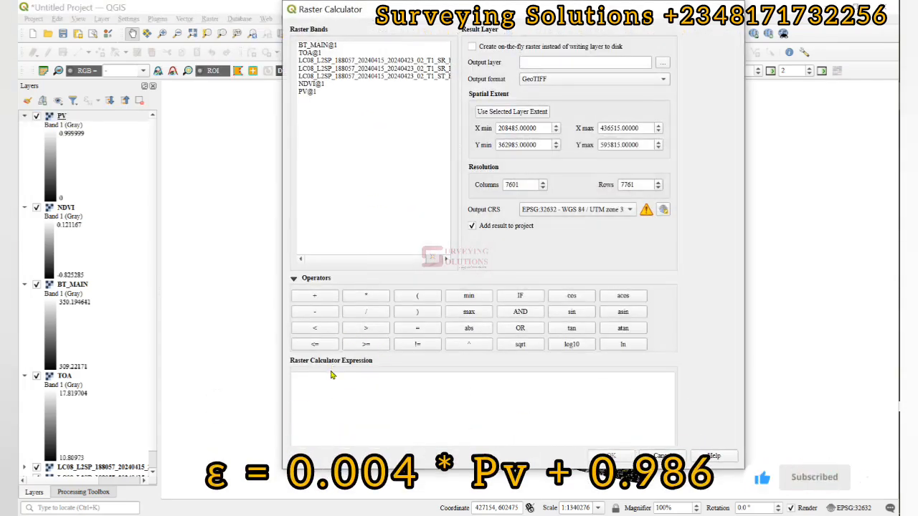
click(321, 384)
text(0.004*)
double_click(308, 91)
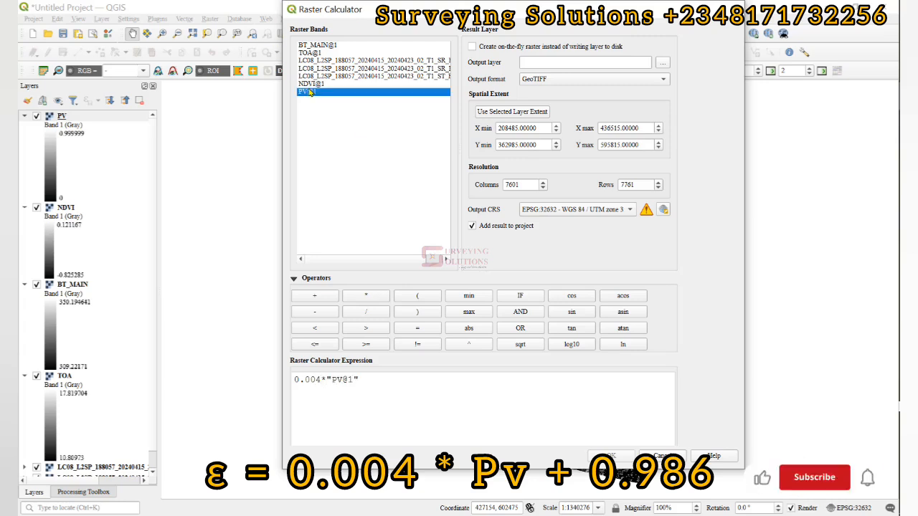
click(314, 296)
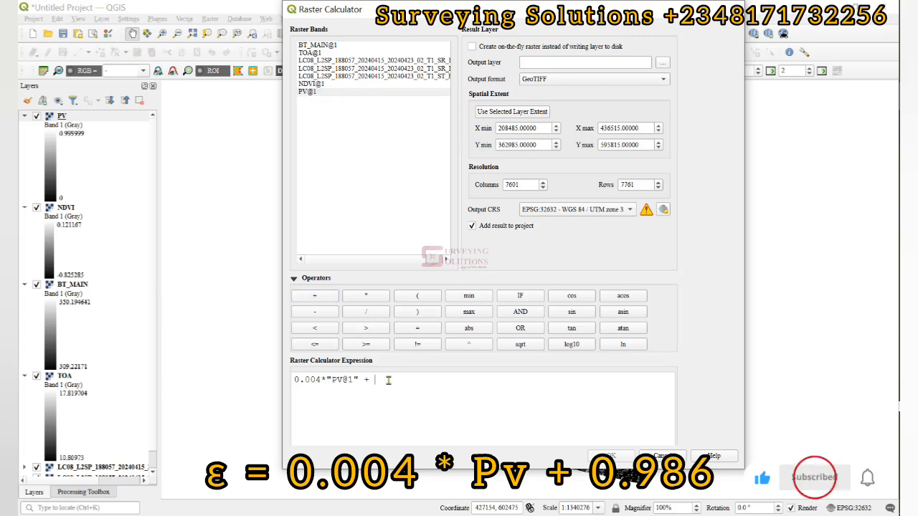
text(0.986)
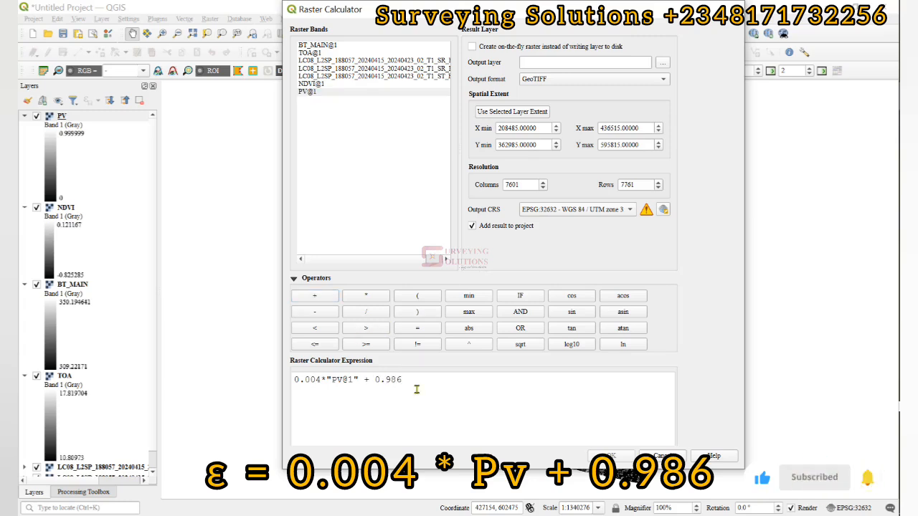
Step: Set the output layer to a file named E in the LST Products\2 folder and run the emissivity calculation
click(662, 63)
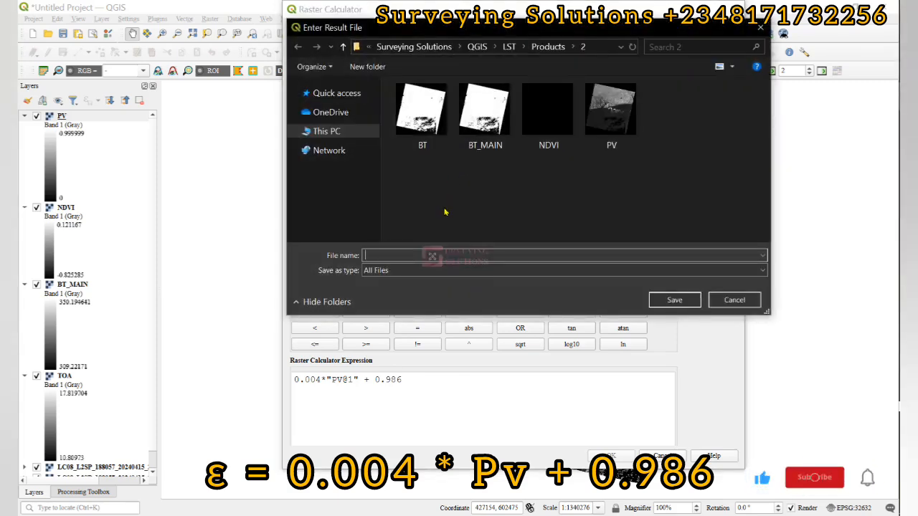
text(E)
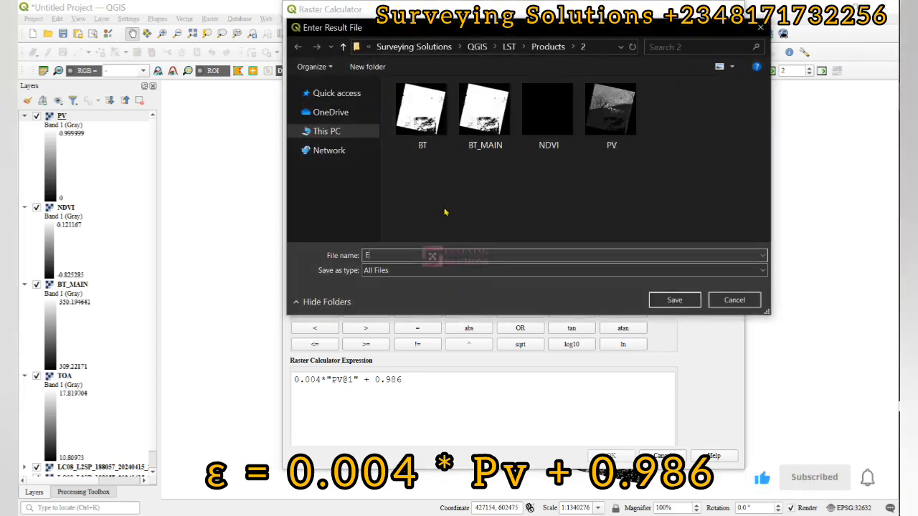
click(676, 301)
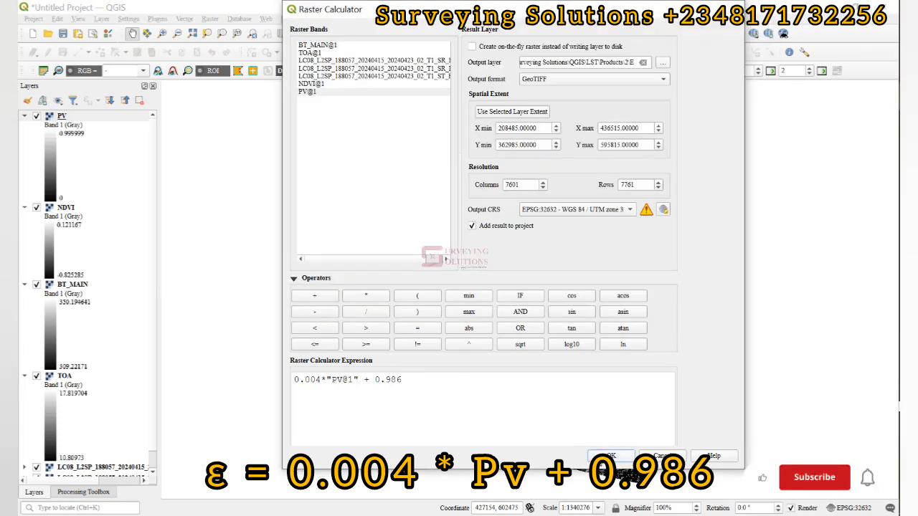
click(609, 457)
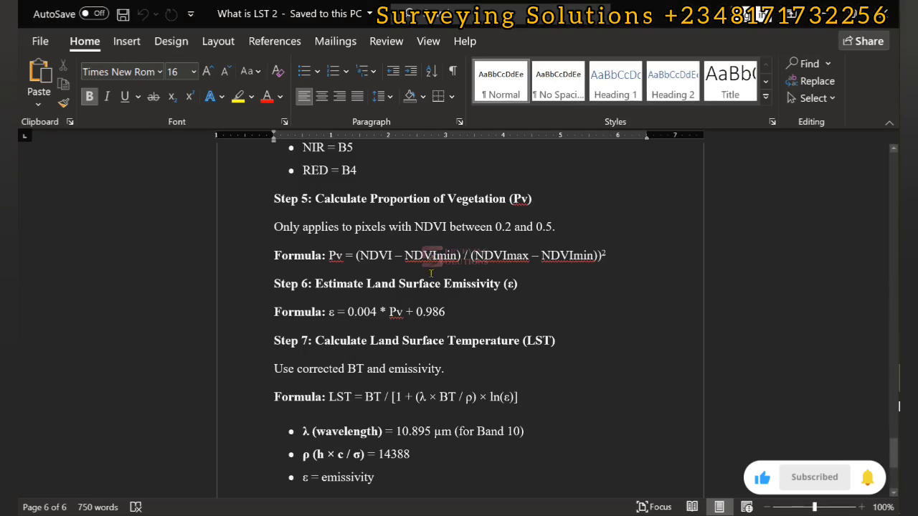
Step: Check the LST formula in the Word notes and start its expression in a new QGIS Raster Calculator with "BT_MAIN@1" / ( 1 +
scroll(312, 362, down, 3)
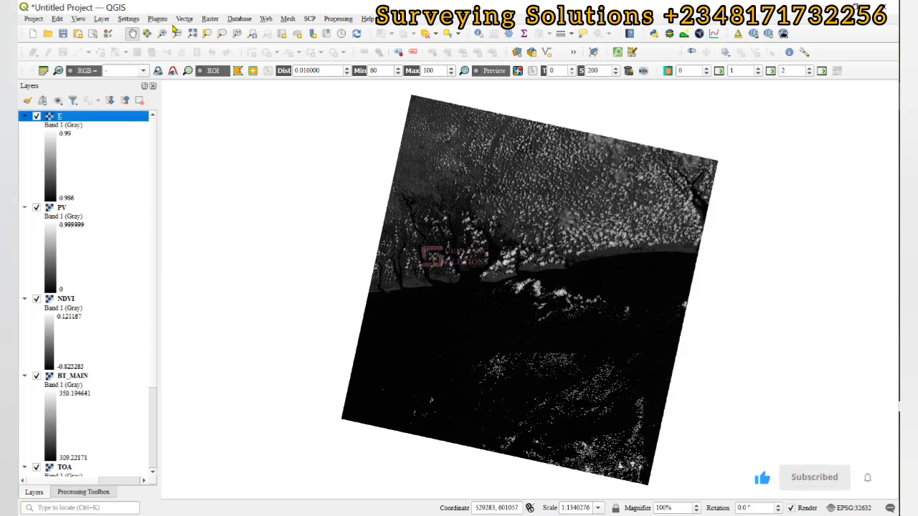
click(210, 20)
click(230, 31)
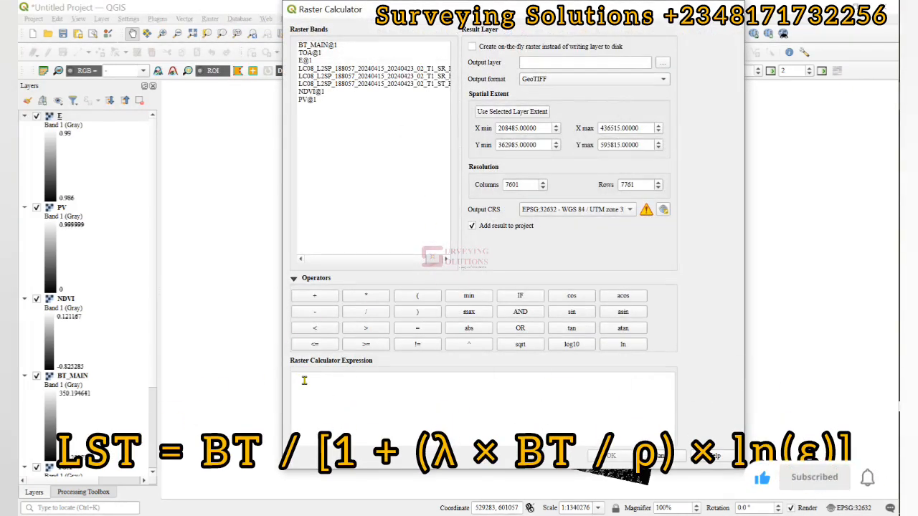
double_click(316, 45)
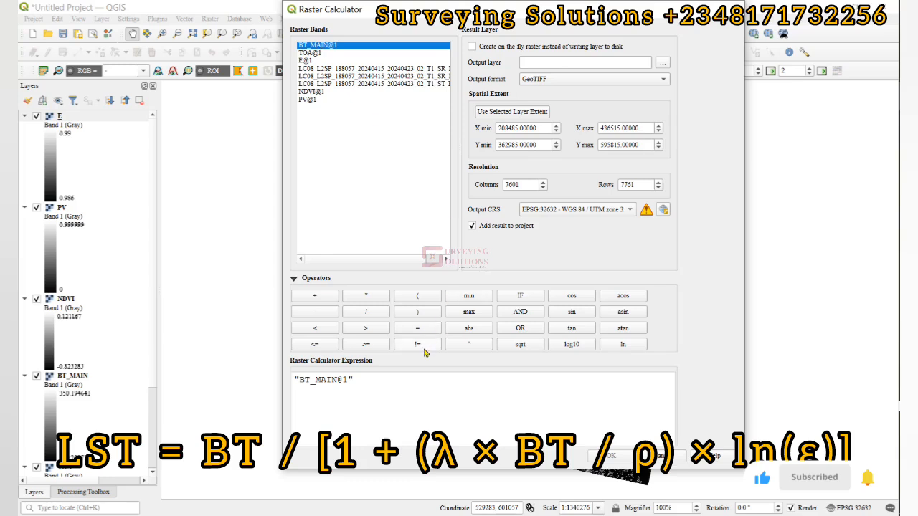
click(370, 386)
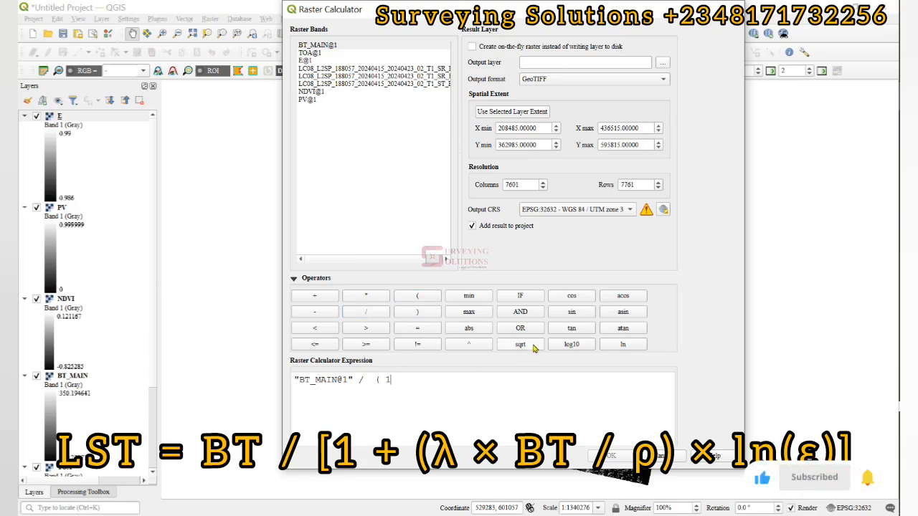
click(314, 297)
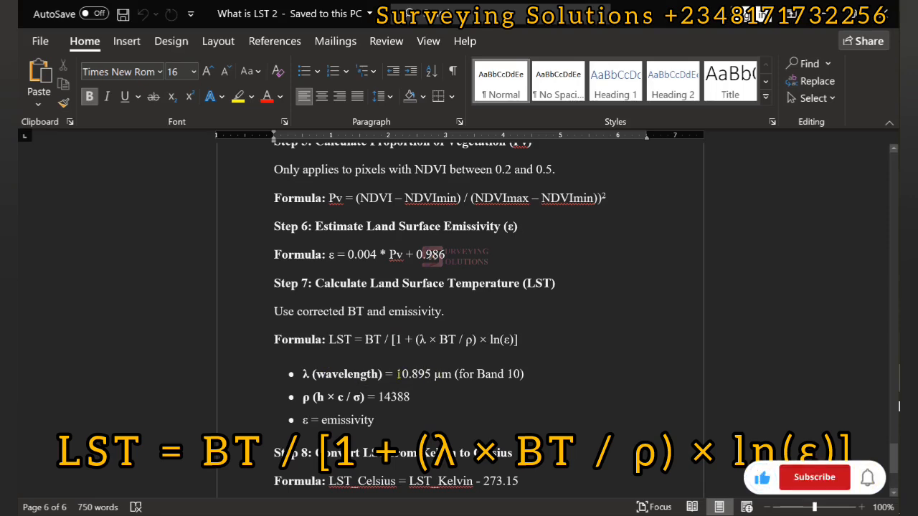
Step: Copy the wavelength value 10.895 from the Word notes into the inner bracket of the QGIS raster expression
double_click(426, 373)
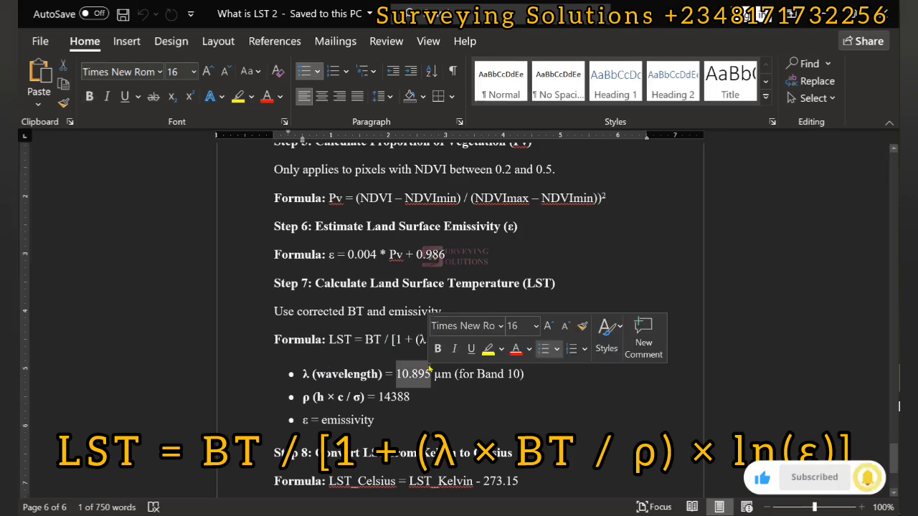
key(ctrl+c)
key(alt+Tab)
click(429, 382)
key(ctrl+v)
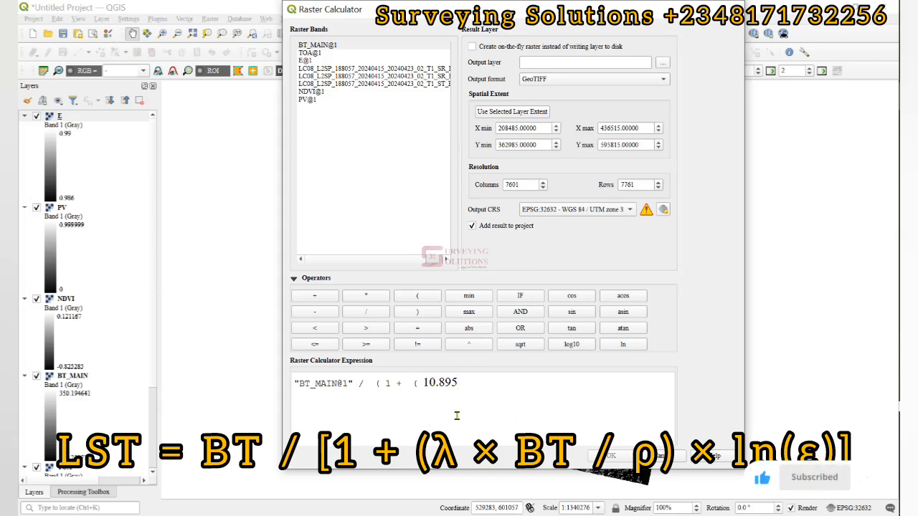
Step: Multiply 10.895 by "BT_MAIN@1", divide by 14388 copied from the ρ line of the Word notes, and close the inner bracket
click(366, 296)
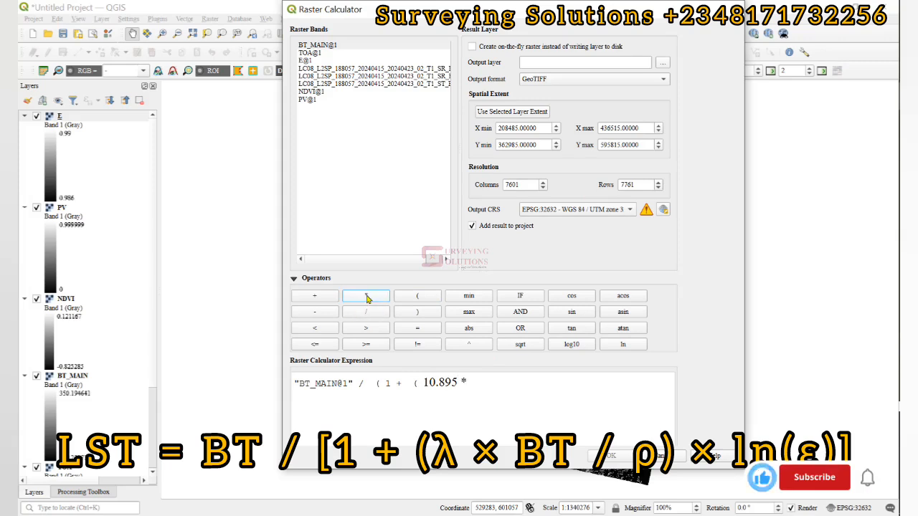
double_click(318, 46)
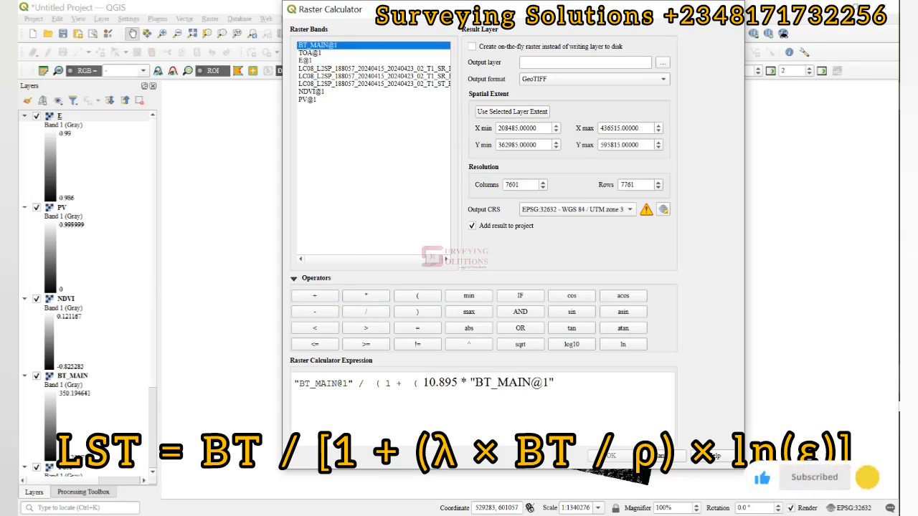
click(366, 313)
key(alt+Tab)
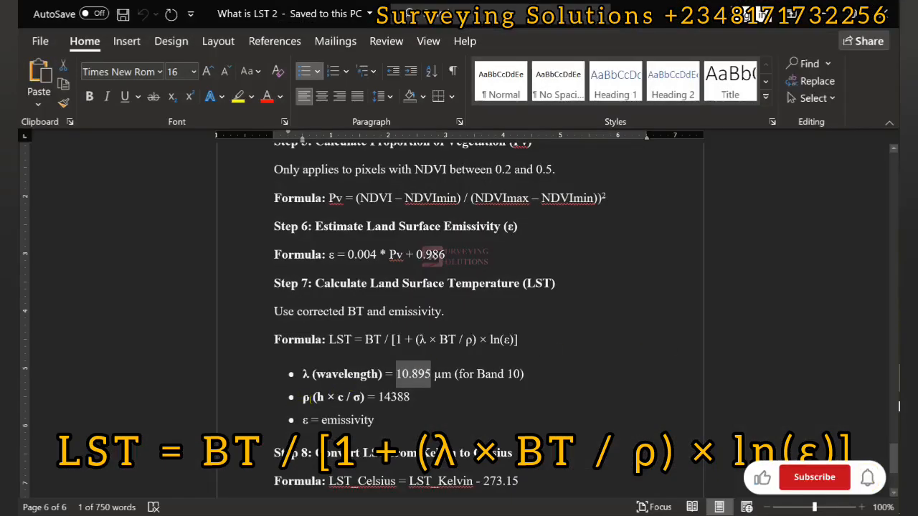
drag(380, 397, 413, 400)
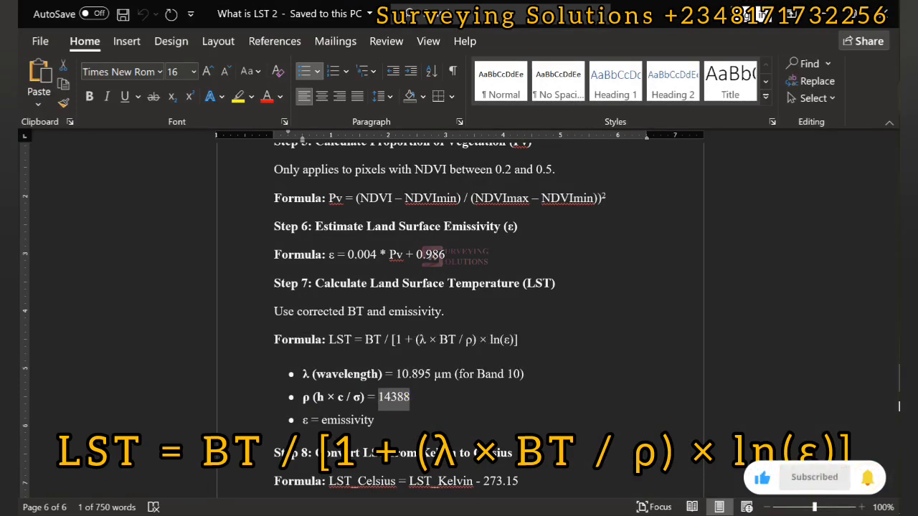
key(alt+Tab)
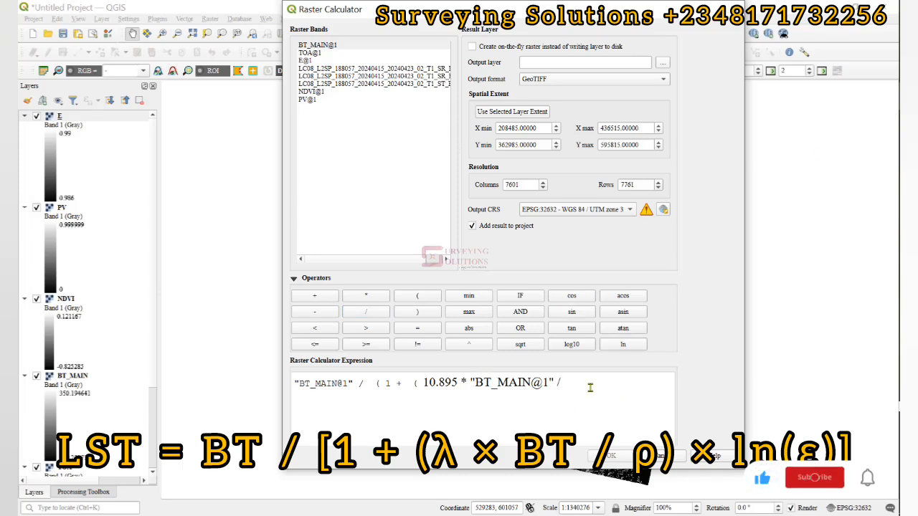
key(ctrl+v)
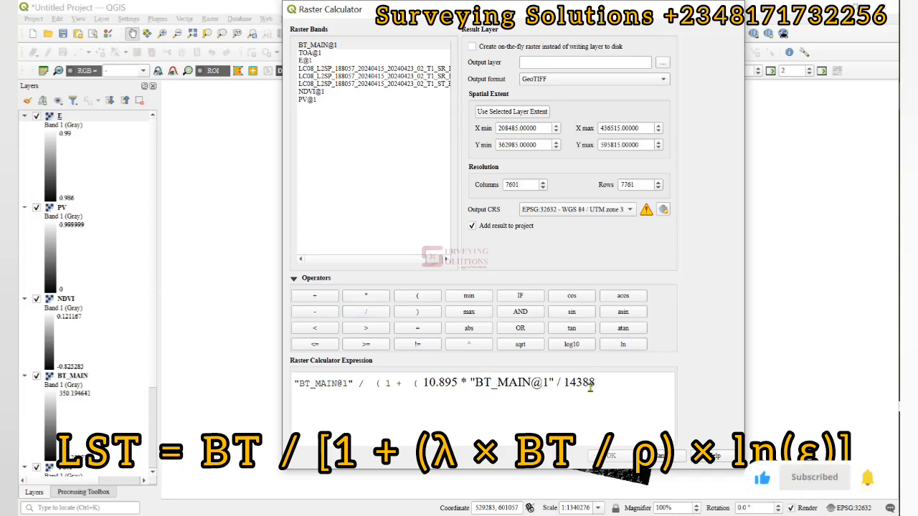
click(425, 316)
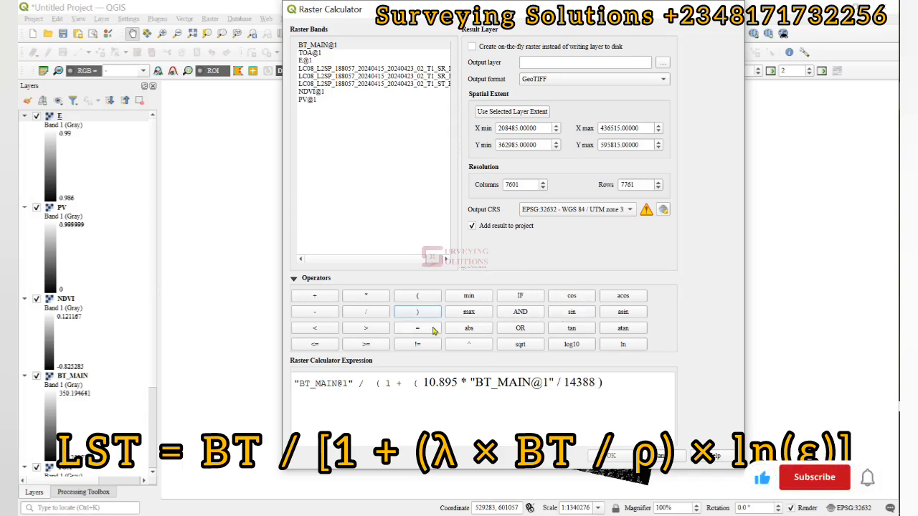
Step: Complete the LST expression by multiplying the bracketed term by ln ( "E@1" ) and closing the outer bracket
click(365, 295)
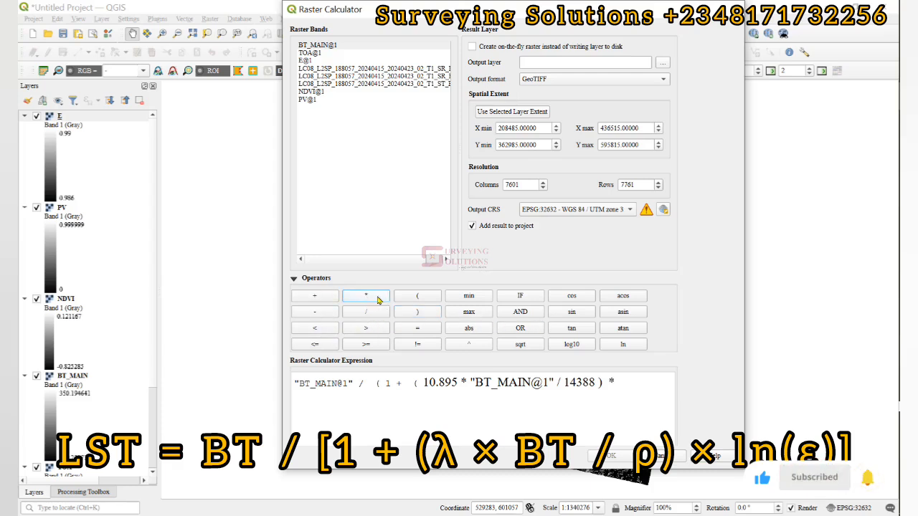
click(622, 345)
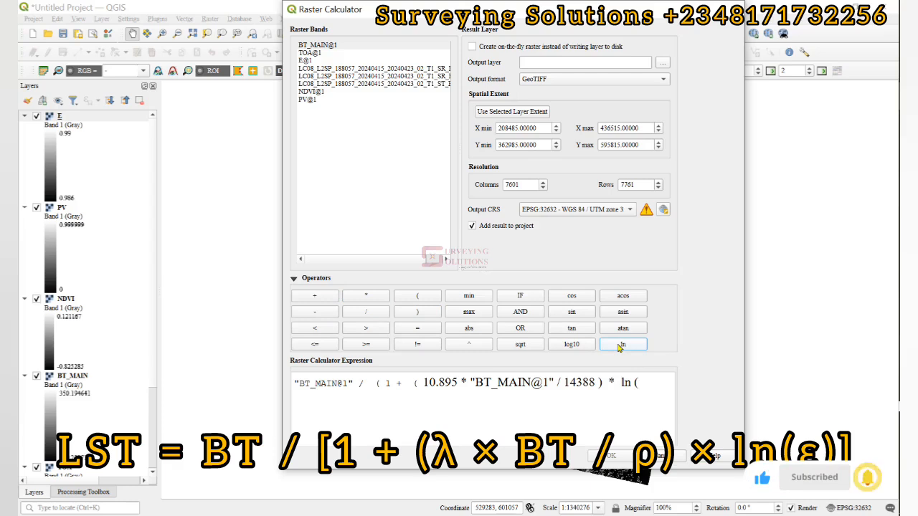
double_click(318, 62)
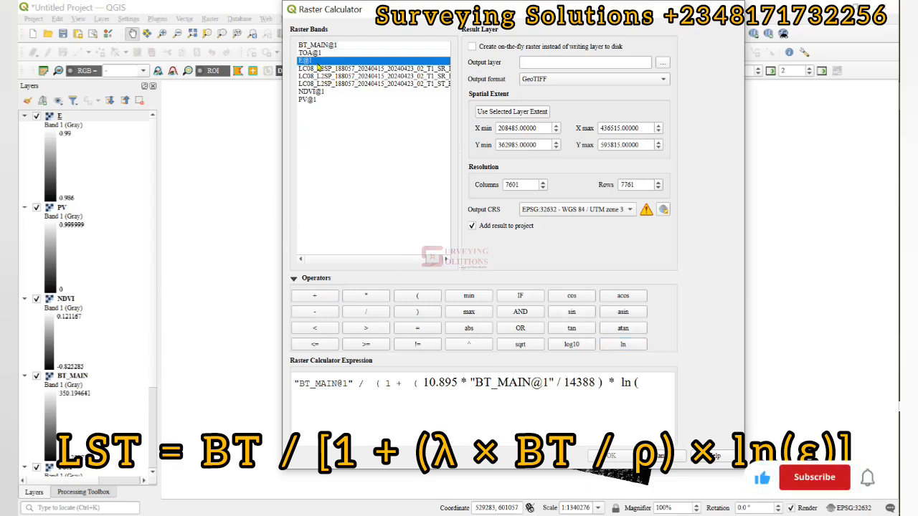
click(419, 315)
click(420, 315)
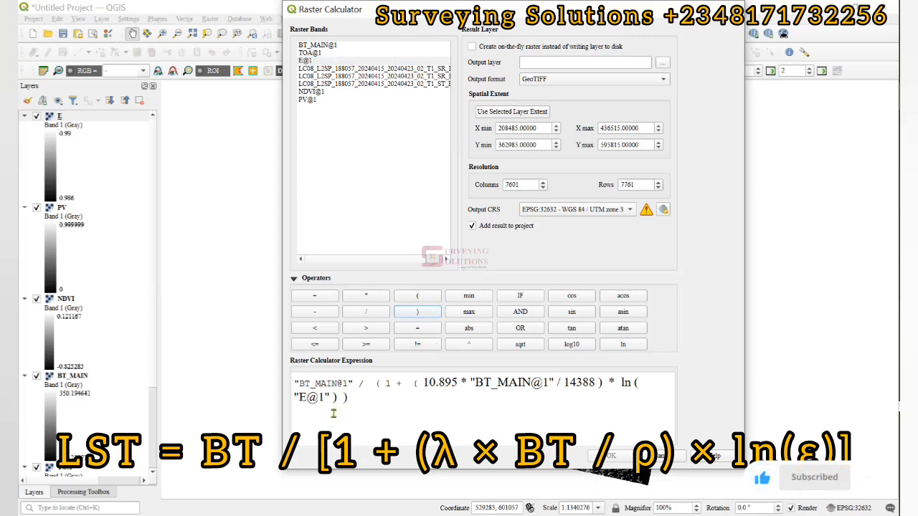
Step: Set the output layer to a file named LST_KELVIN in the LST Products\2 folder and run the calculation
click(662, 62)
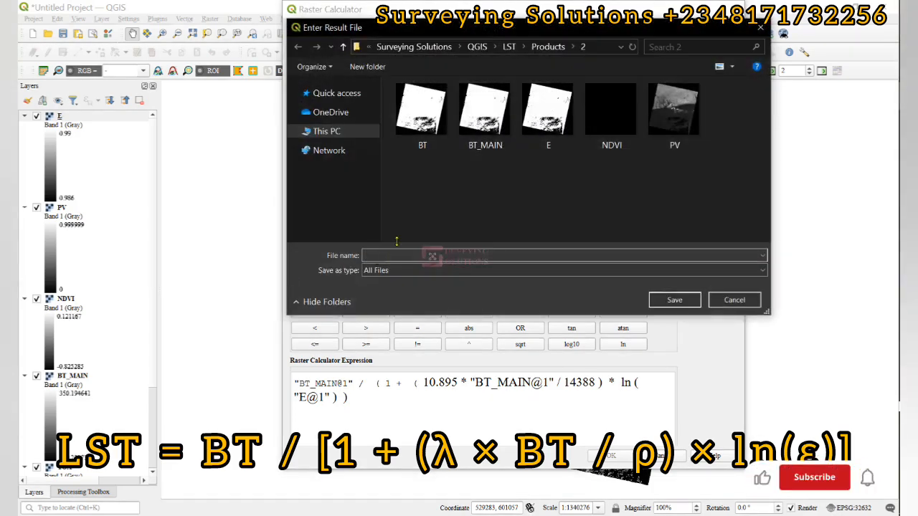
text(LST_KELVIN)
click(674, 300)
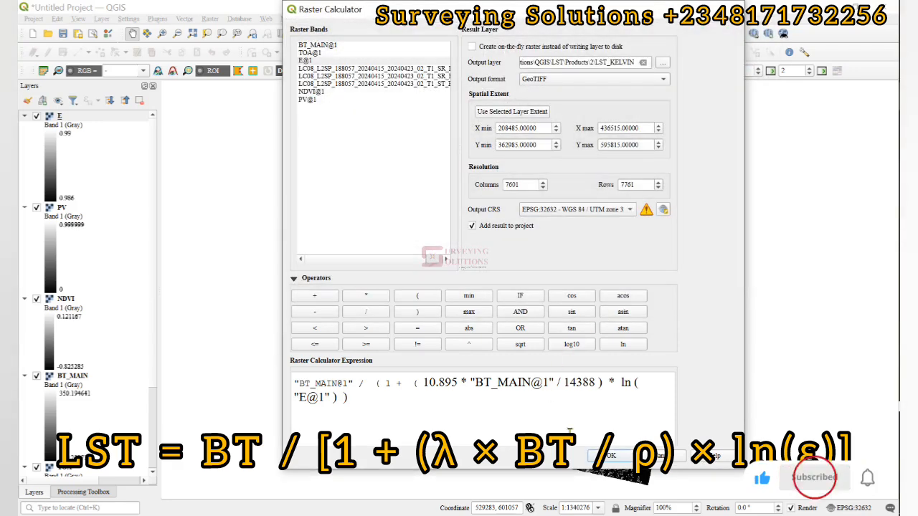
click(611, 459)
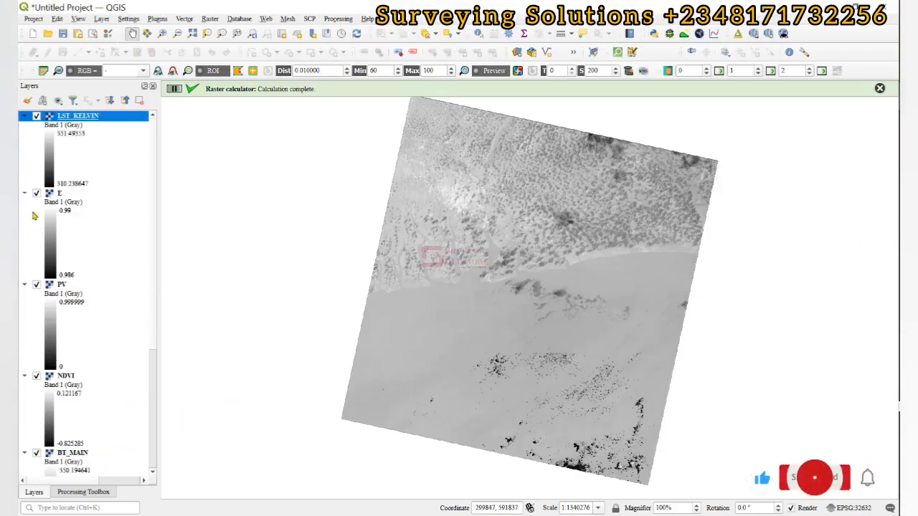
click(881, 89)
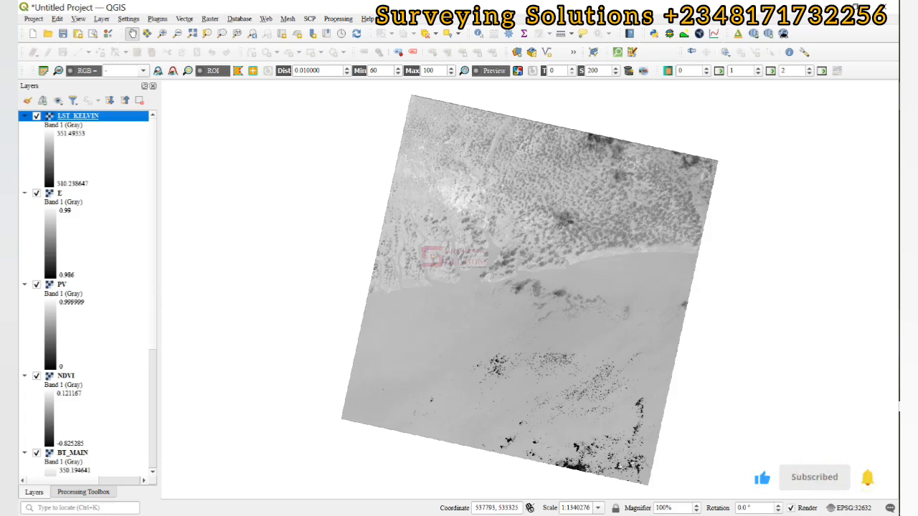
Step: Build the Celsius conversion "LST_KELVIN@1" - 273.15 in a new QGIS Raster Calculator, copying 273.15 from Step 8 of the Word notes
key(alt+Tab)
scroll(460, 334, down, 5)
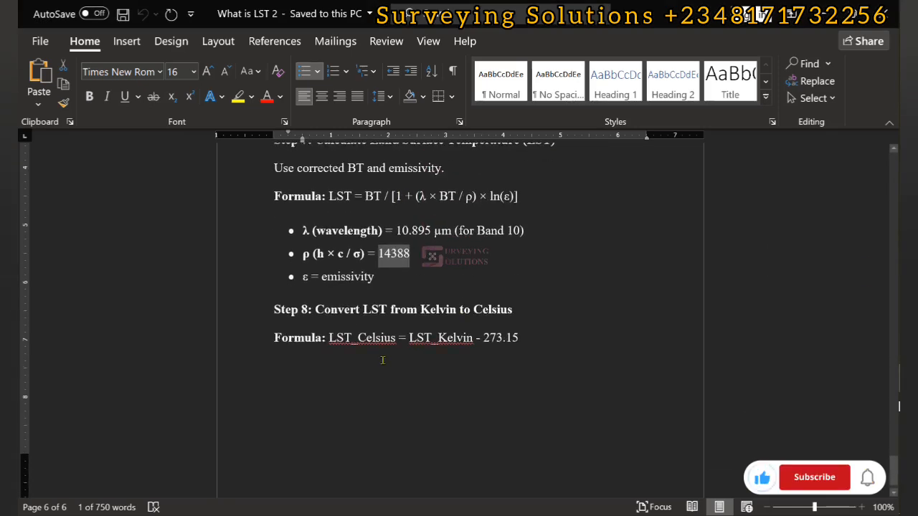
drag(484, 337, 525, 340)
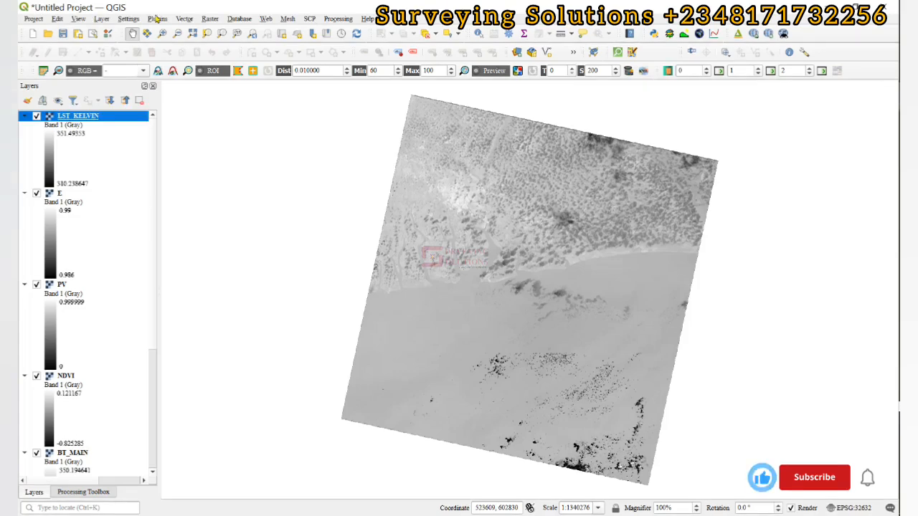
click(209, 19)
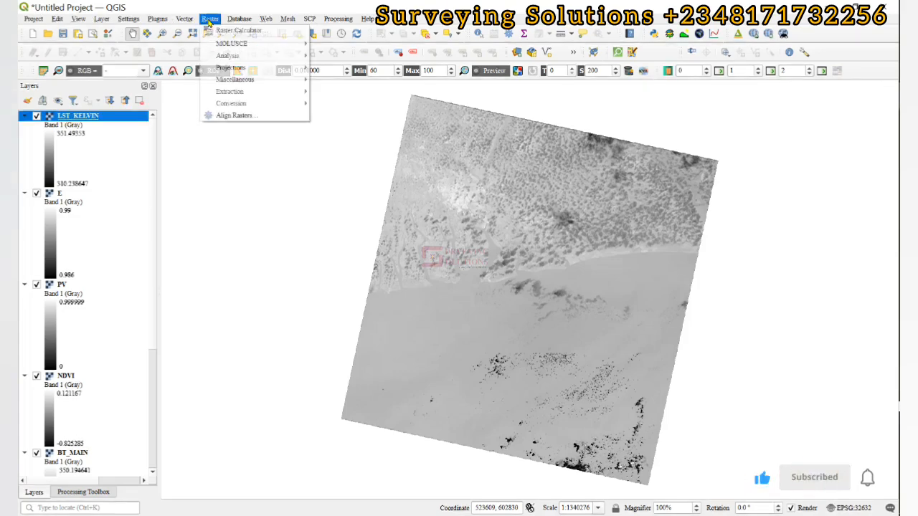
click(216, 31)
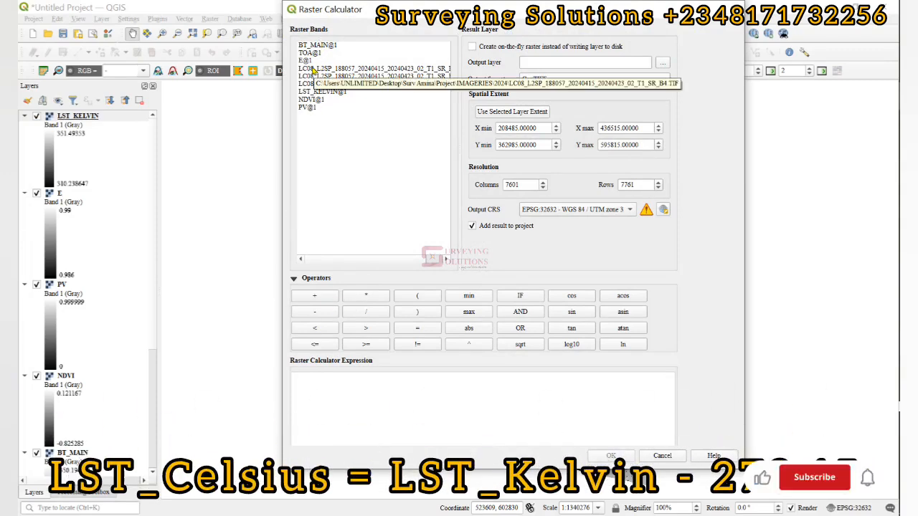
click(317, 93)
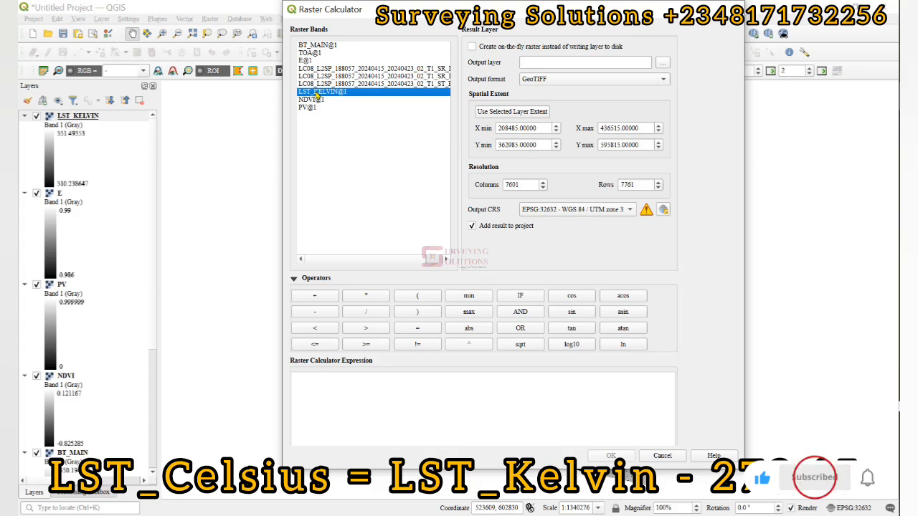
double_click(318, 93)
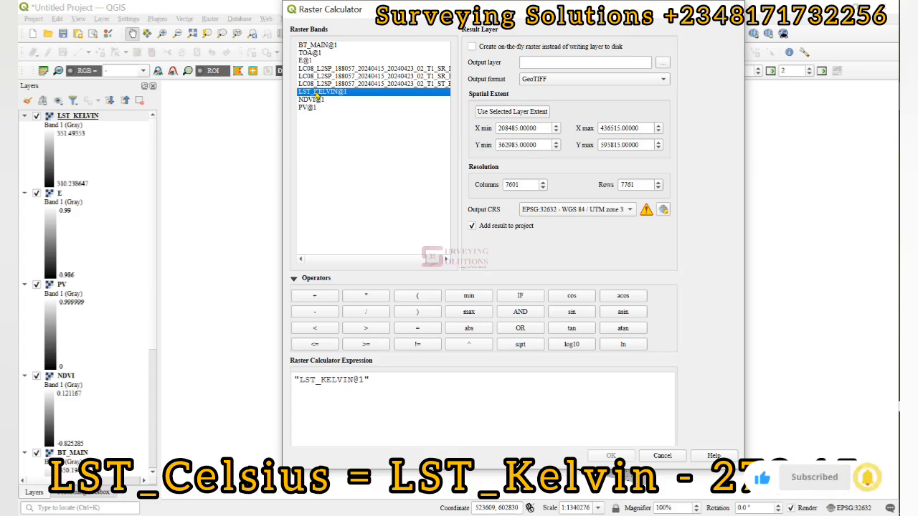
click(320, 316)
text(273.15)
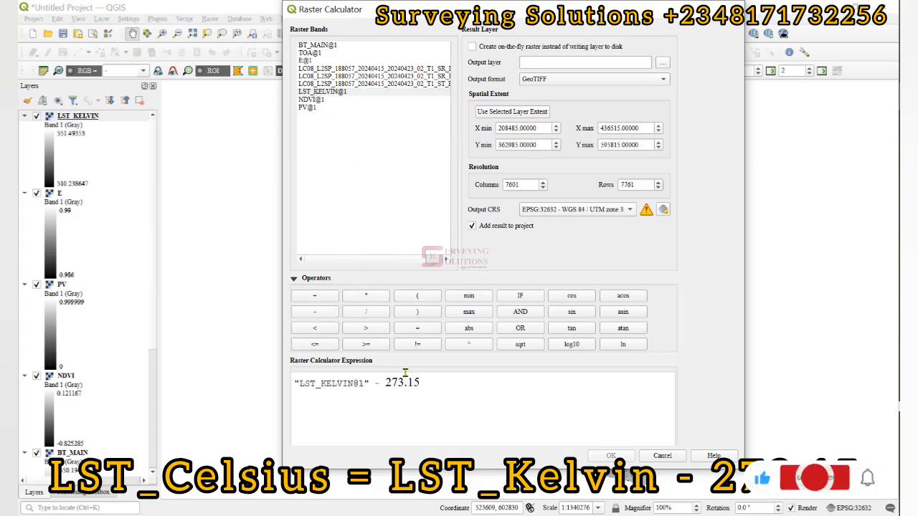
Step: Set the output layer to a file named LST_CELSIUS in the LST Products\2 folder and run the Celsius conversion
click(662, 63)
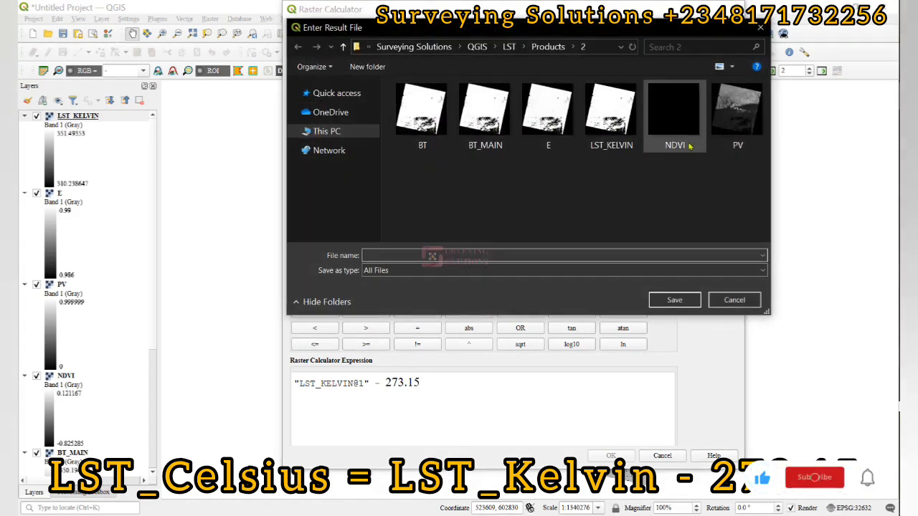
click(611, 119)
double_click(386, 255)
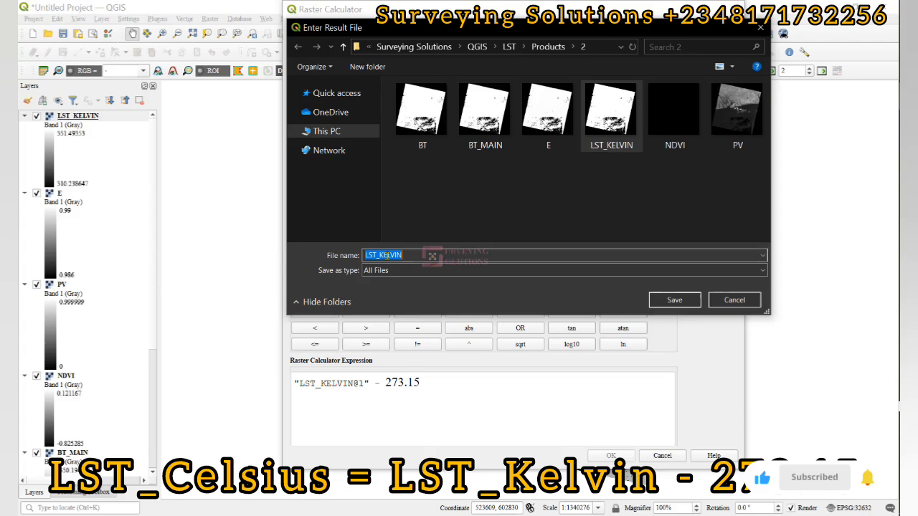
drag(379, 256, 405, 255)
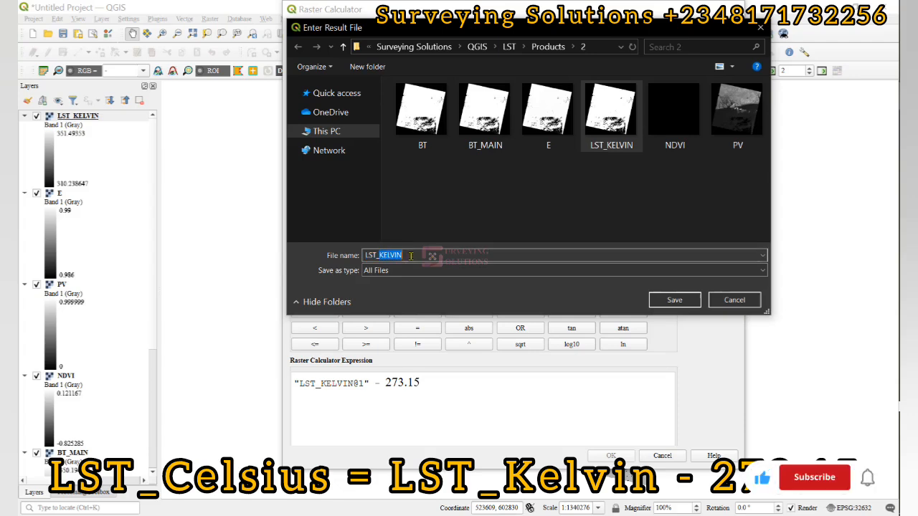
text(CE)
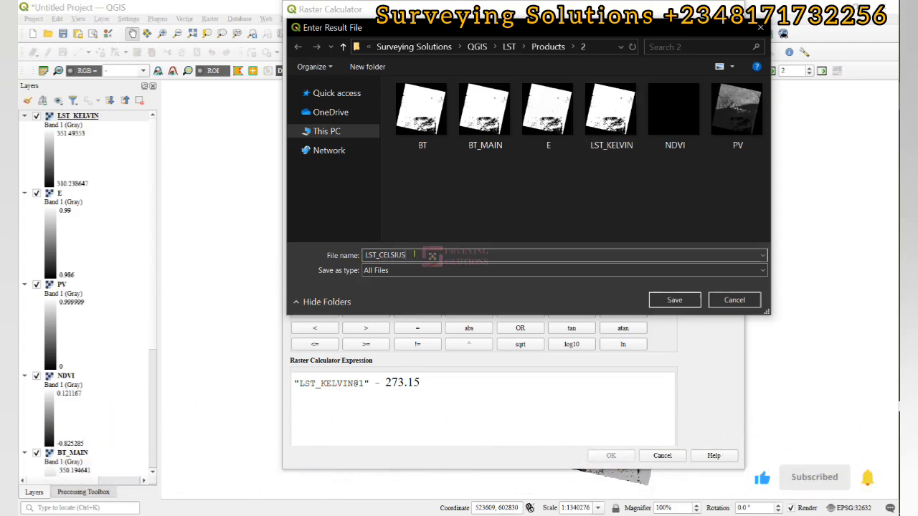
text(LSIUS)
click(674, 299)
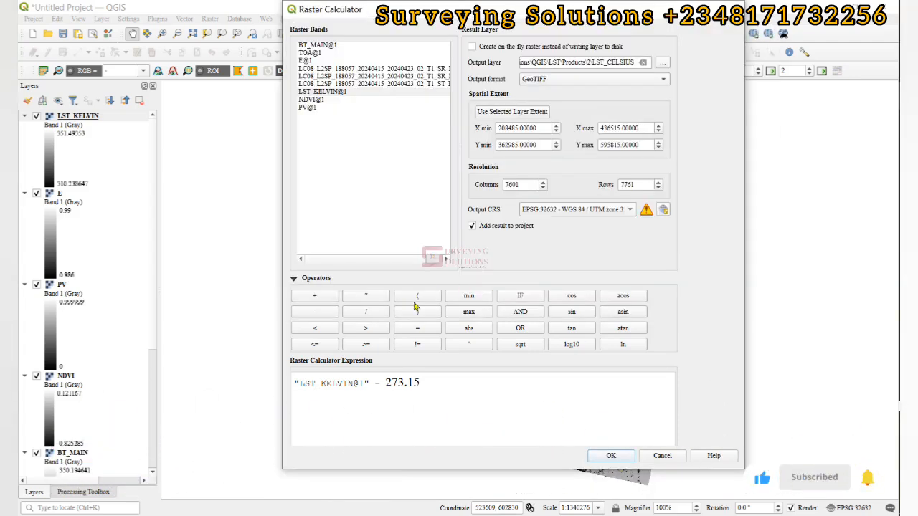
click(610, 456)
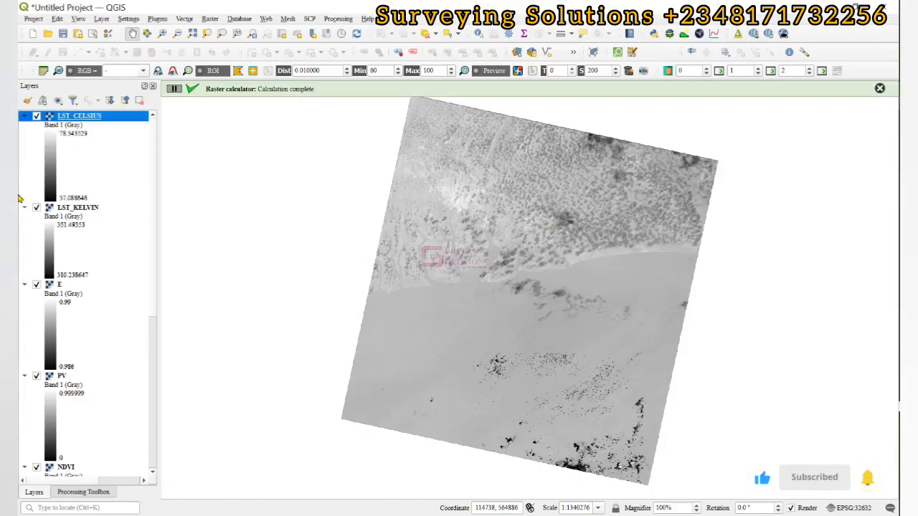
Step: Collapse the legends of the LST_KELVIN, E, PV, NDVI, BT_MAIN and TOA layers
click(25, 207)
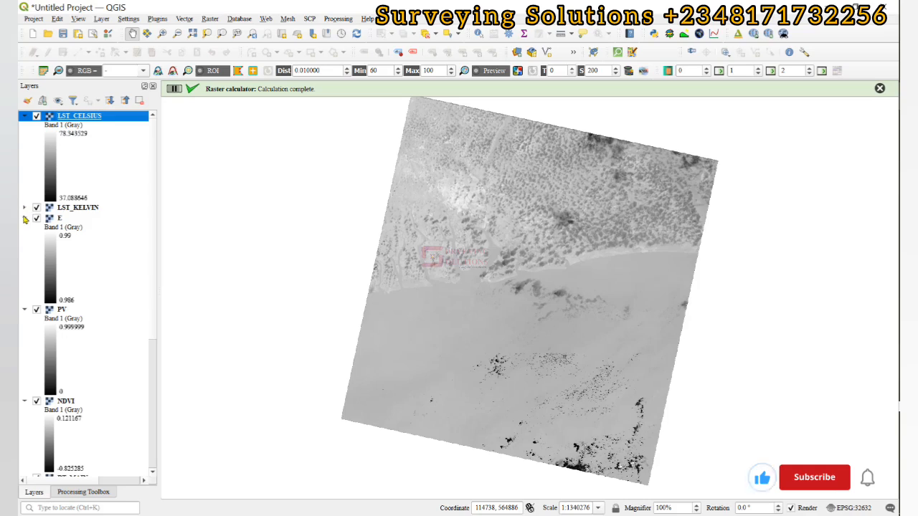
click(24, 218)
click(25, 229)
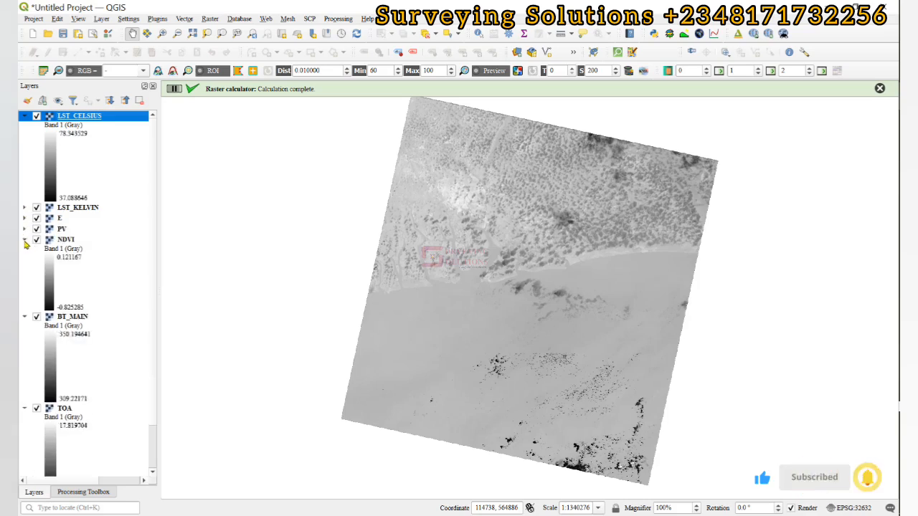
click(24, 239)
click(25, 250)
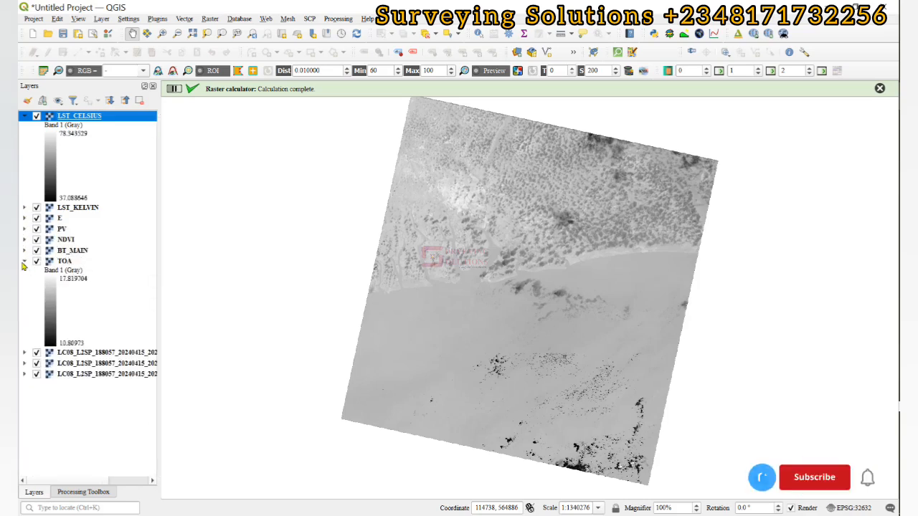
click(24, 261)
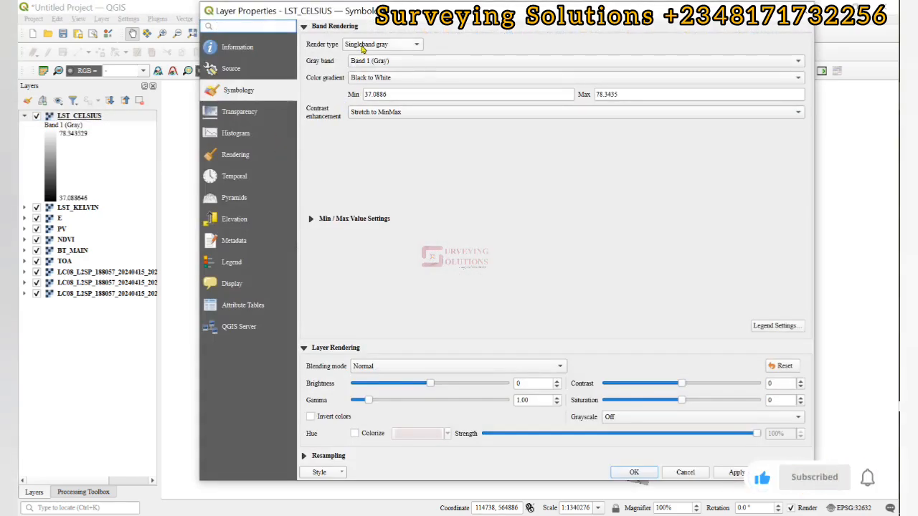
Step: Set LST_CELSIUS to singleband pseudocolor rendering with equal interval mode, 4 classes and label precision 2
click(362, 46)
click(362, 58)
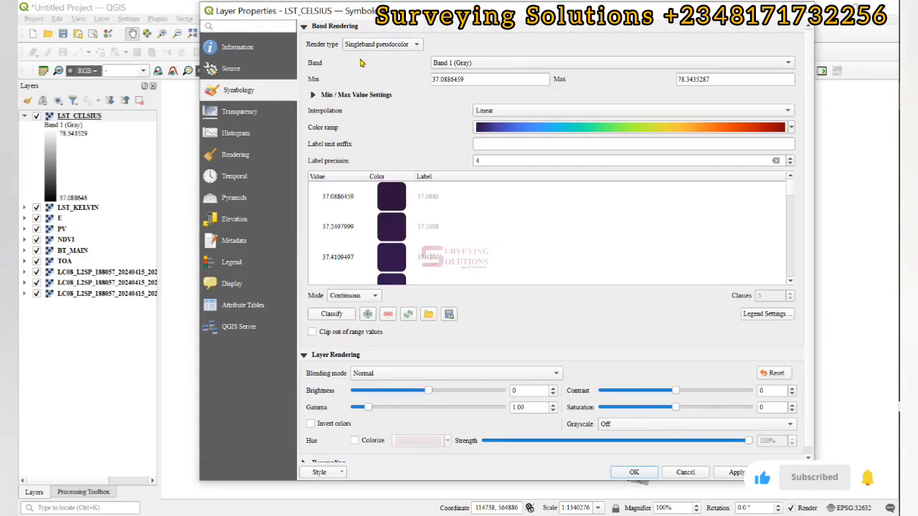
click(355, 296)
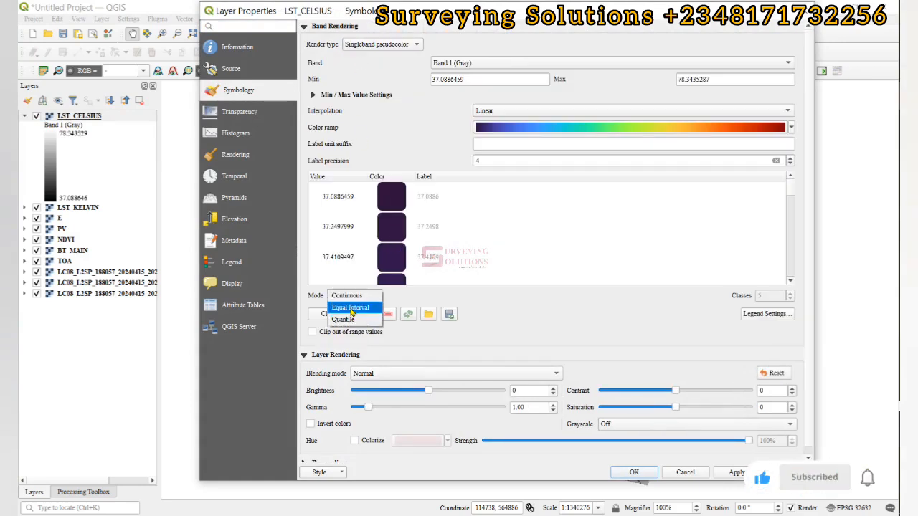
click(363, 309)
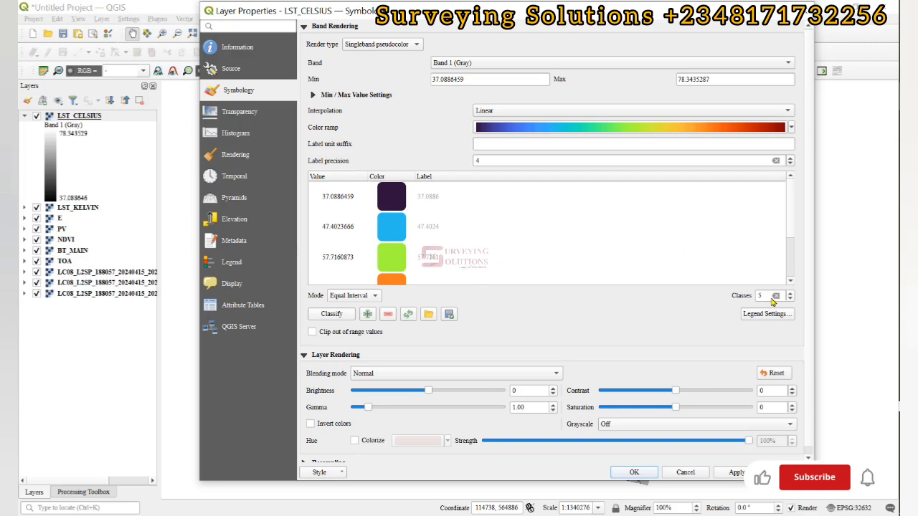
scroll(770, 297, down, 1)
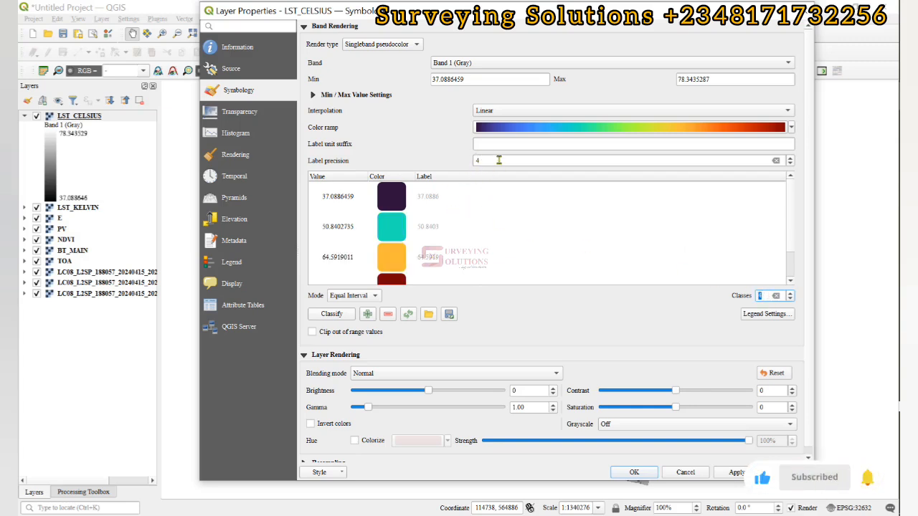
scroll(495, 160, down, 2)
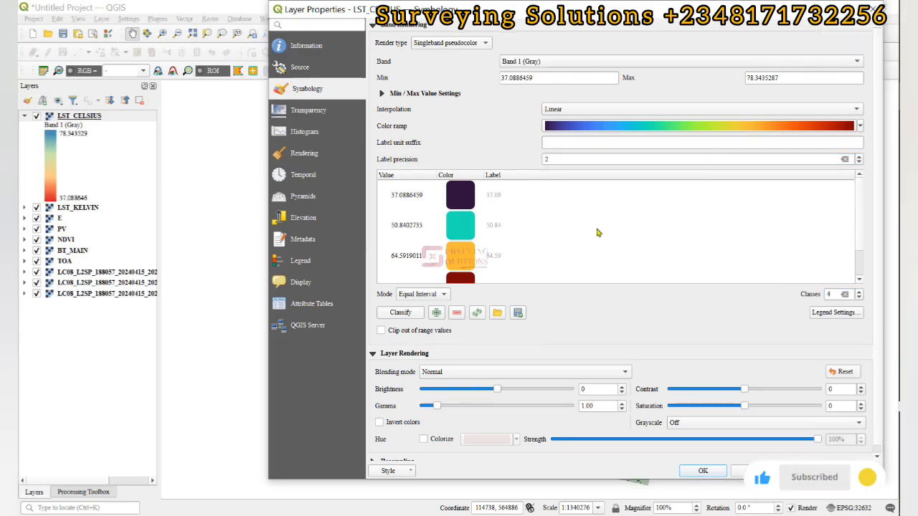
Step: Change the colour of the highest LST_CELSIUS class to bright red
scroll(598, 232, down, 2)
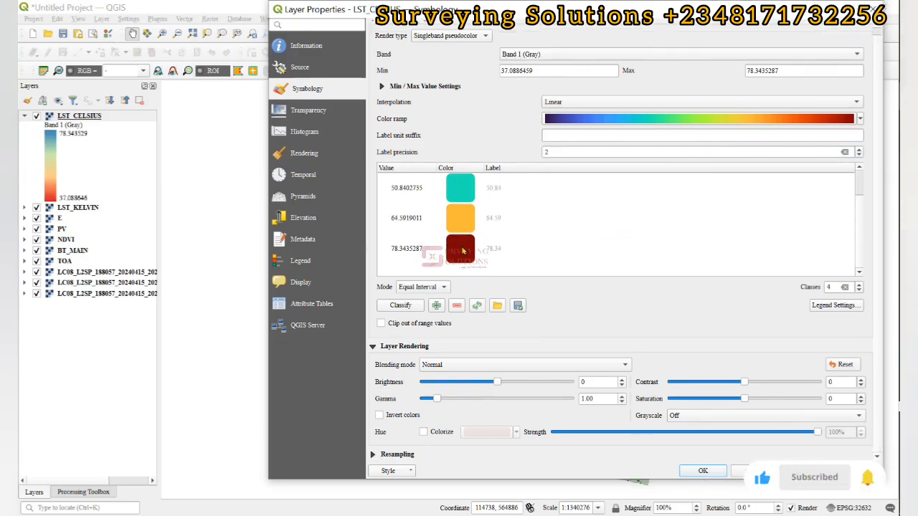
double_click(462, 251)
click(263, 177)
click(420, 338)
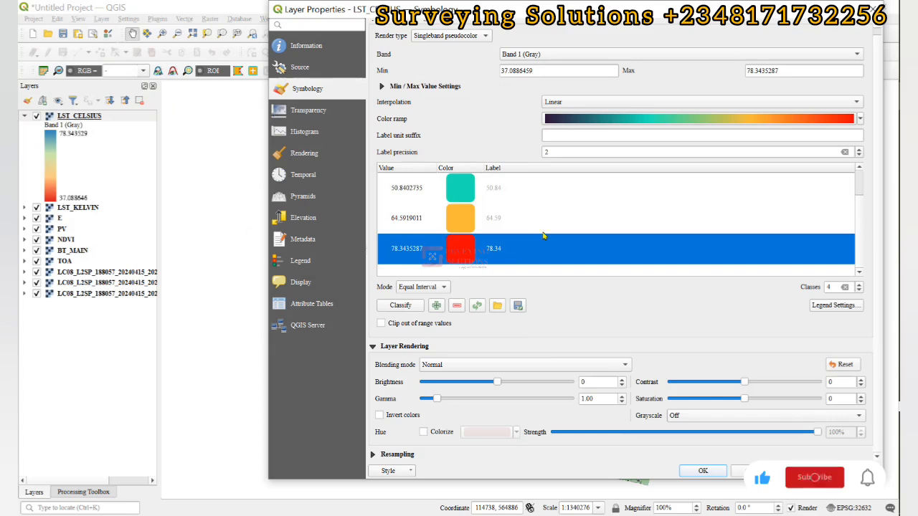
Step: Recolour the lowest LST_CELSIUS class blue and the second-lowest light blue, and apply the symbology to the layer
scroll(462, 224, up, 2)
double_click(457, 190)
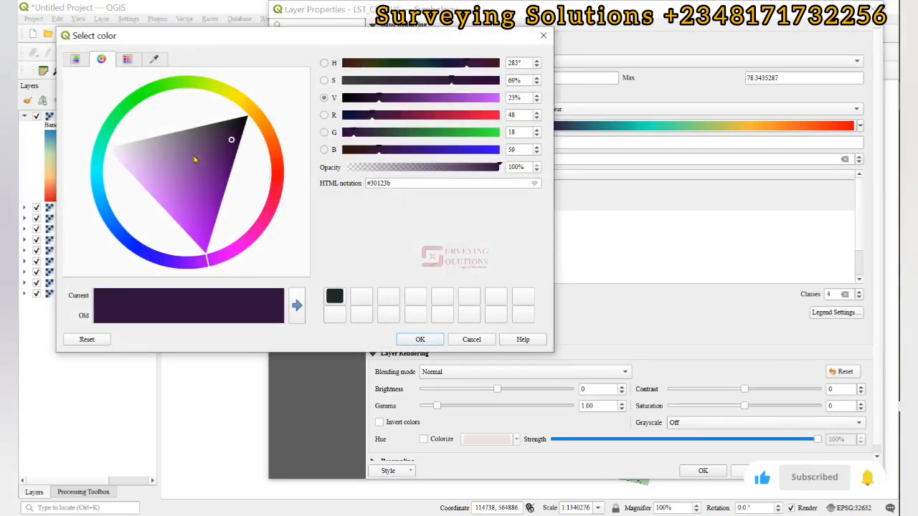
click(140, 249)
click(148, 228)
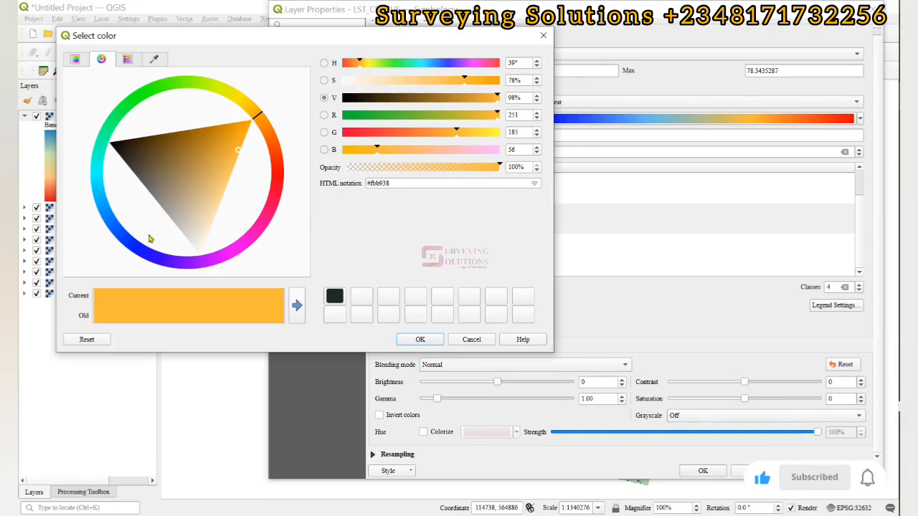
click(421, 339)
drag(541, 42, 494, 24)
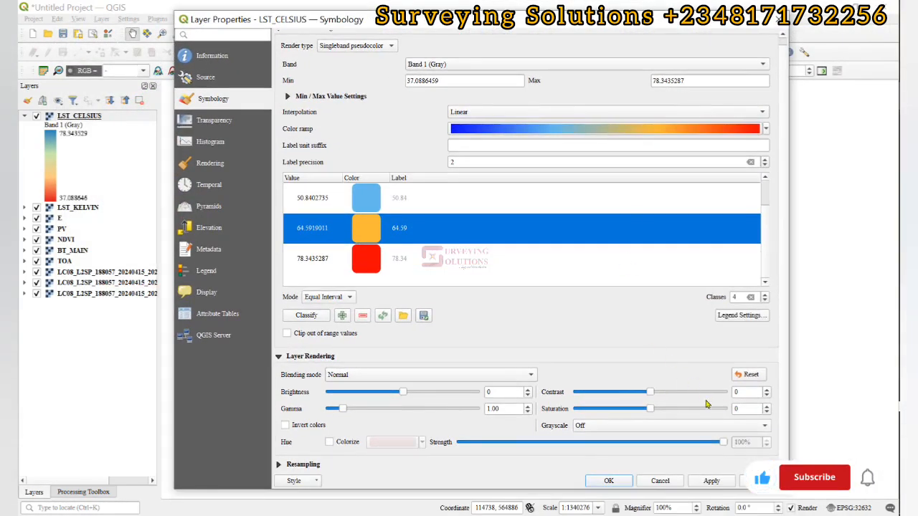
click(717, 484)
click(609, 482)
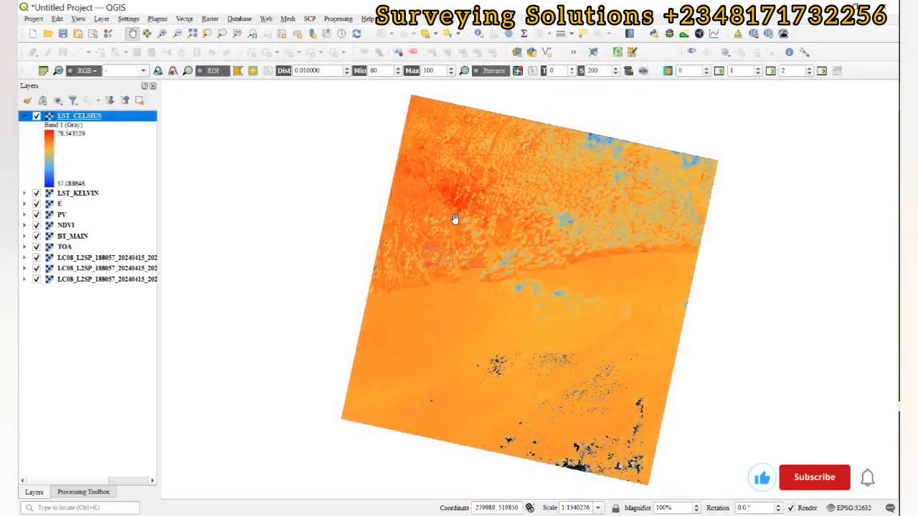
Step: Examine the hot and cool areas of the LST_CELSIUS map up close and compare them with the layer's class colours
scroll(485, 207, up, 1)
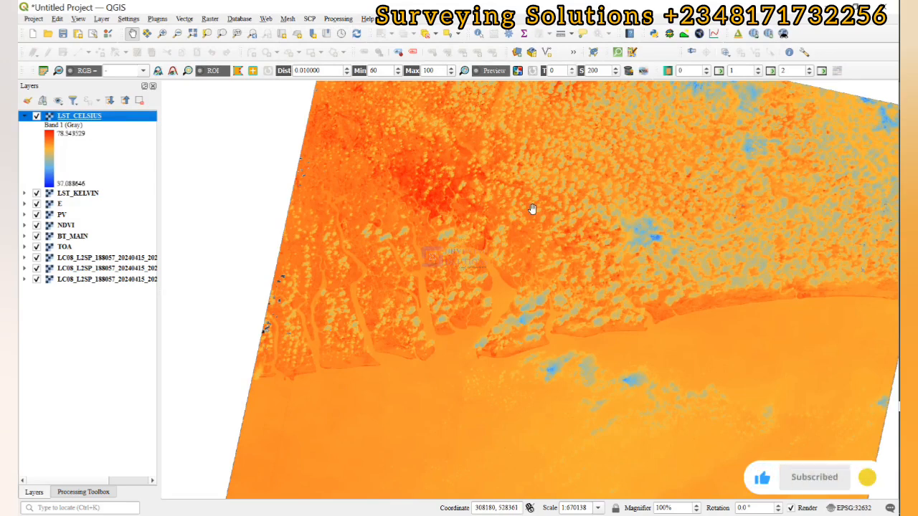
scroll(648, 237, up, 1)
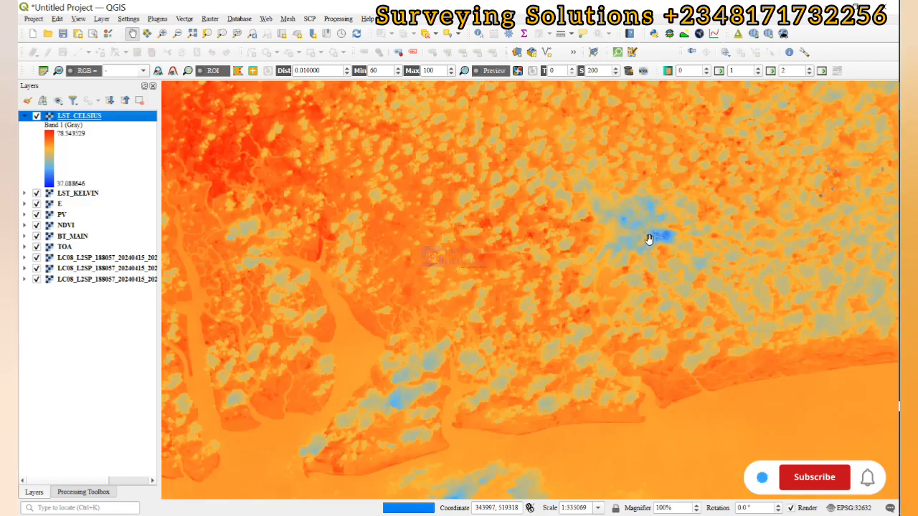
scroll(648, 239, up, 1)
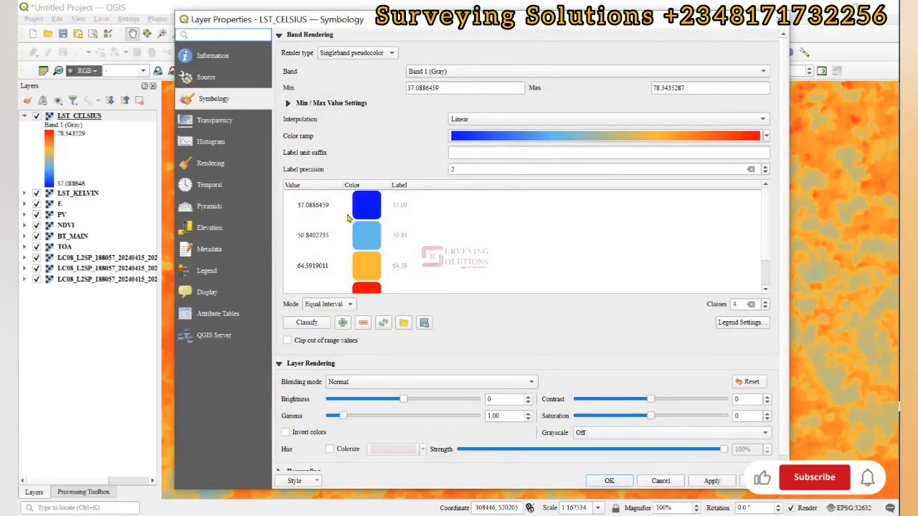
click(781, 19)
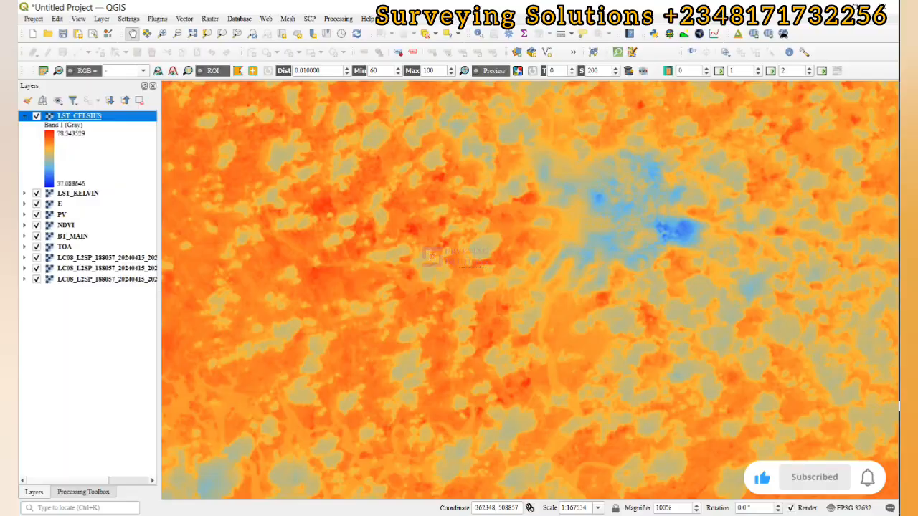
Step: Switch to the Word notes and review the LST workflow formulas from Step 1 through Step 8
key(alt+Tab)
scroll(420, 282, up, 8)
scroll(420, 278, up, 9)
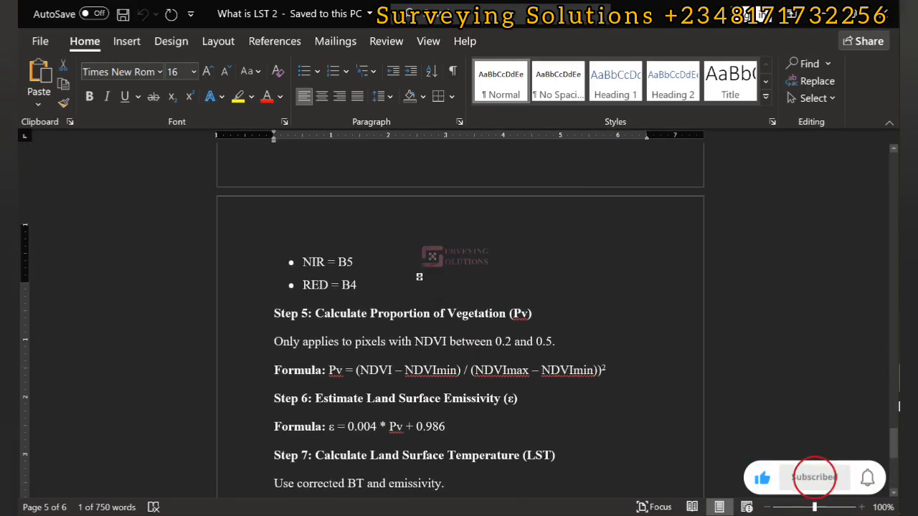
scroll(420, 277, up, 12)
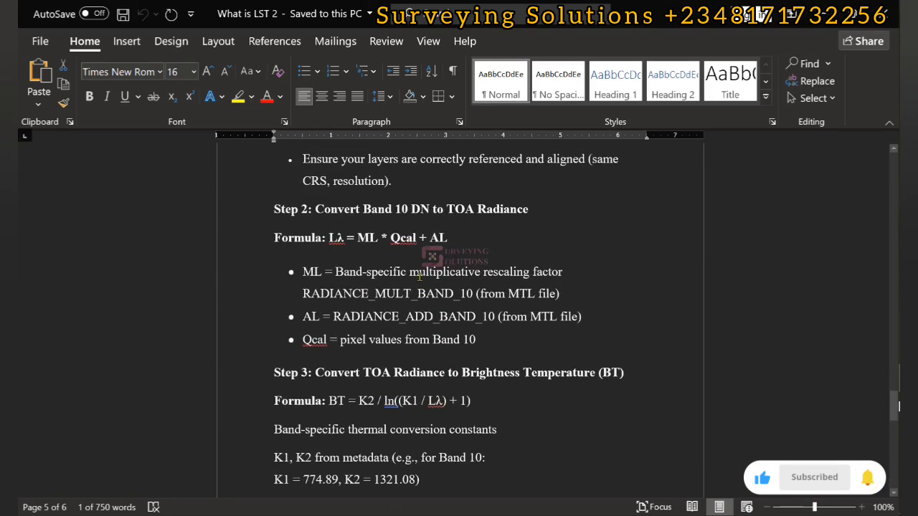
scroll(419, 276, down, 1)
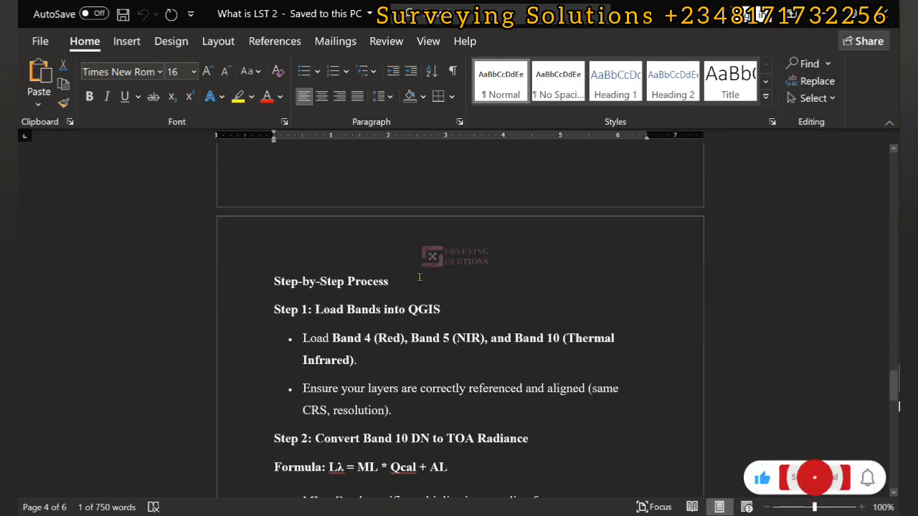
scroll(373, 248, down, 5)
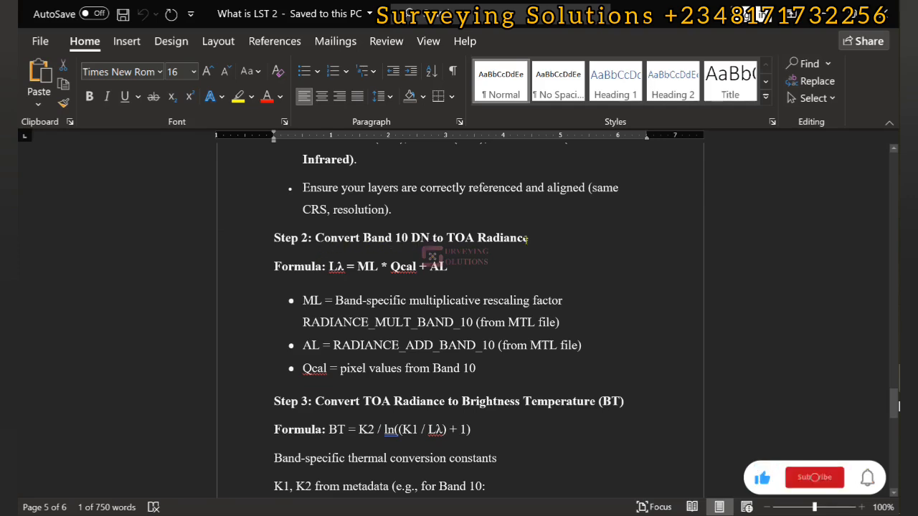
scroll(528, 240, down, 3)
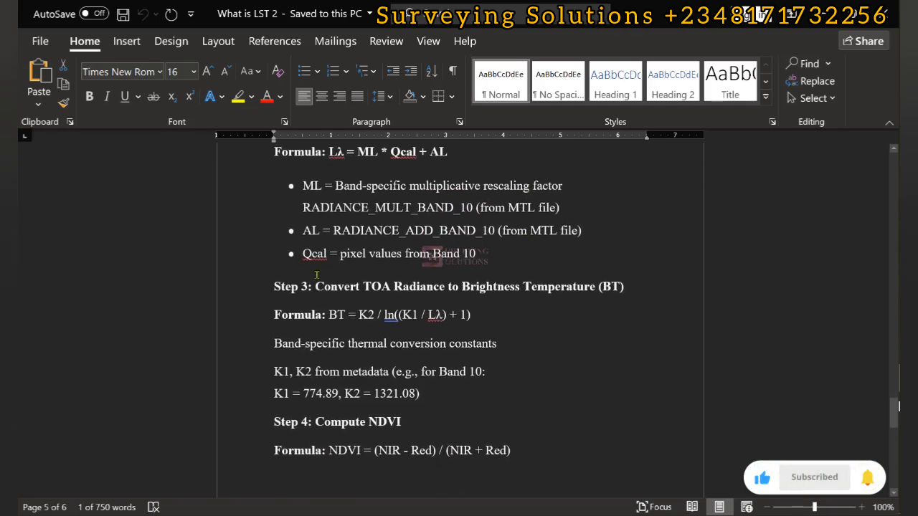
scroll(434, 256, down, 3)
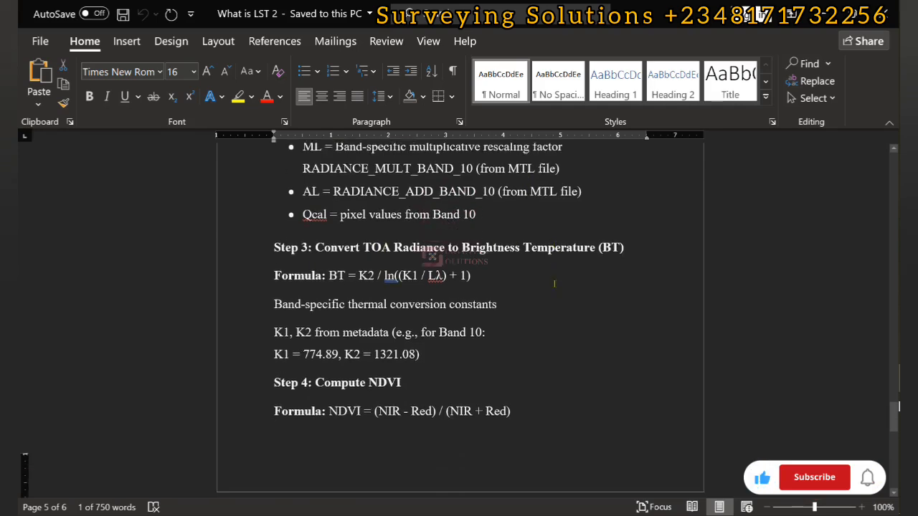
scroll(320, 325, down, 9)
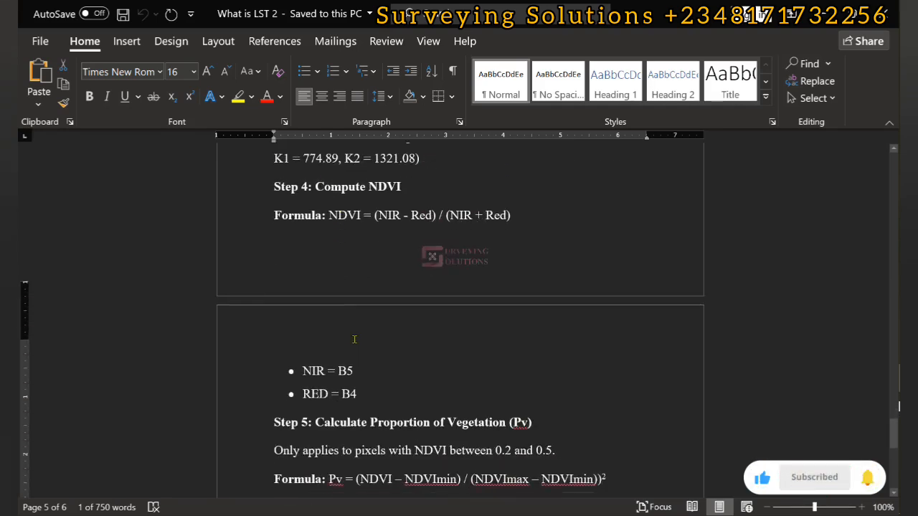
scroll(452, 341, down, 3)
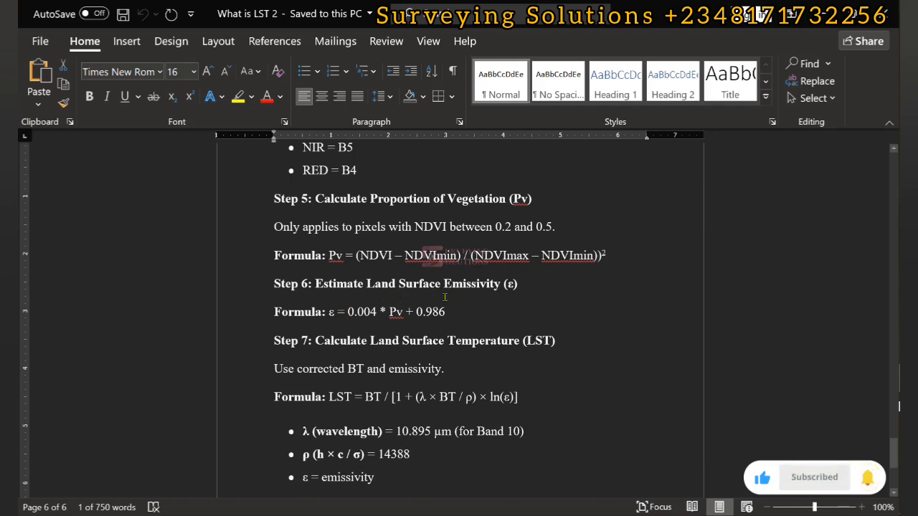
scroll(366, 269, down, 3)
scroll(382, 265, down, 4)
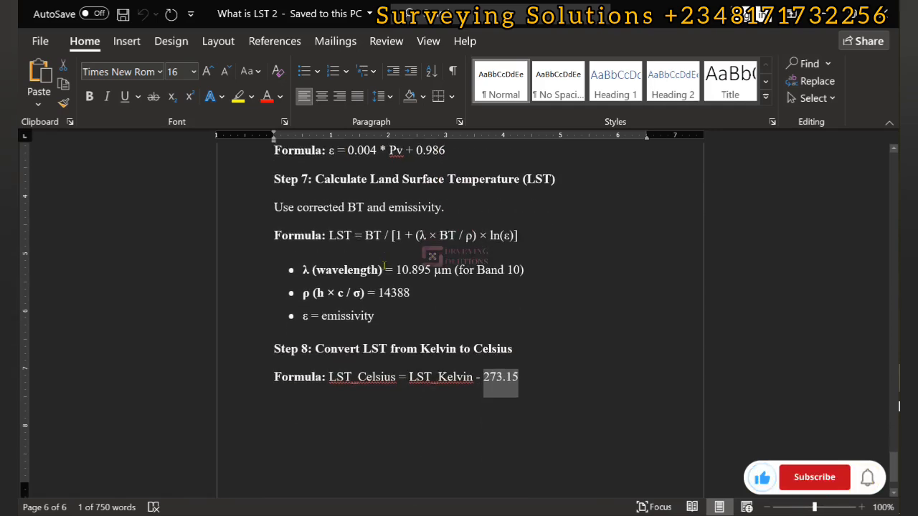